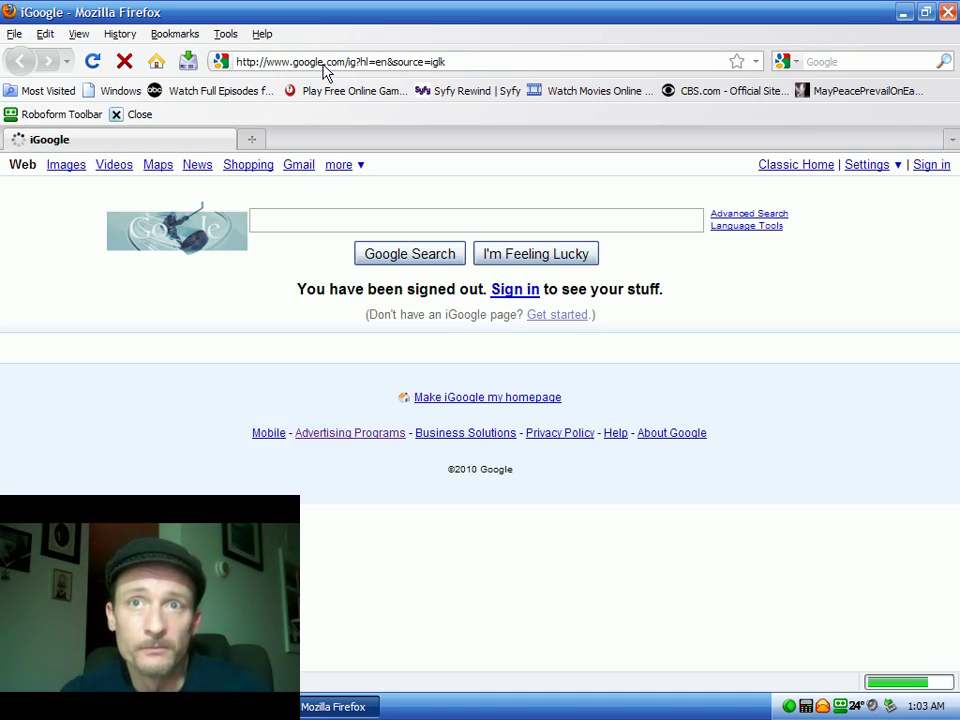
Replace the iGoogle address in Firefox with avast.com and load the site.
left_click(300, 62)
left_click(295, 62)
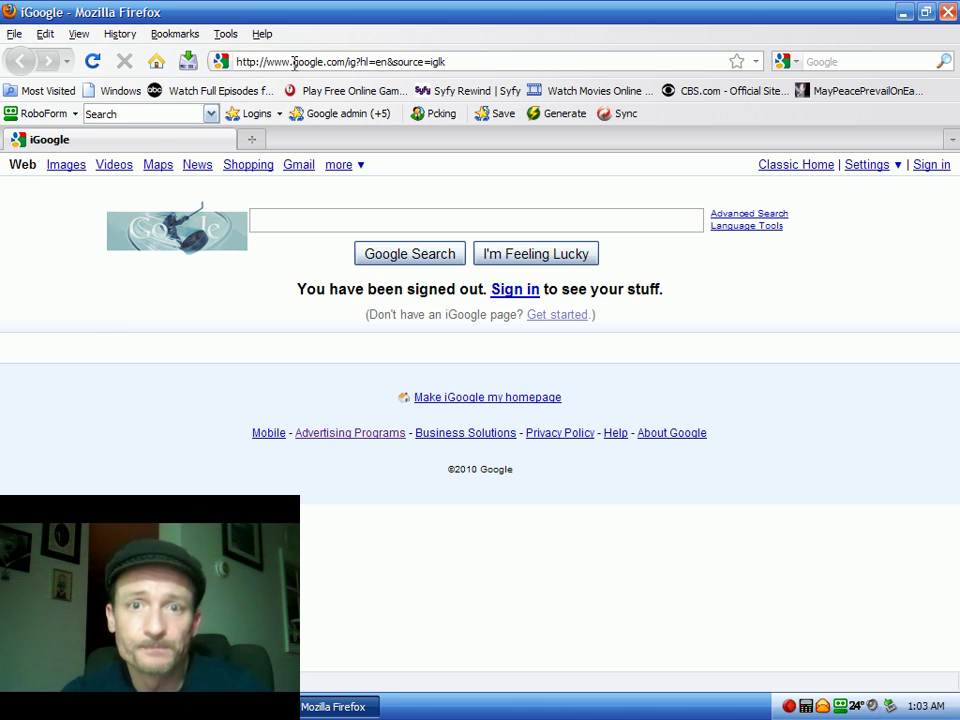
left_click_drag(293, 62, 533, 61)
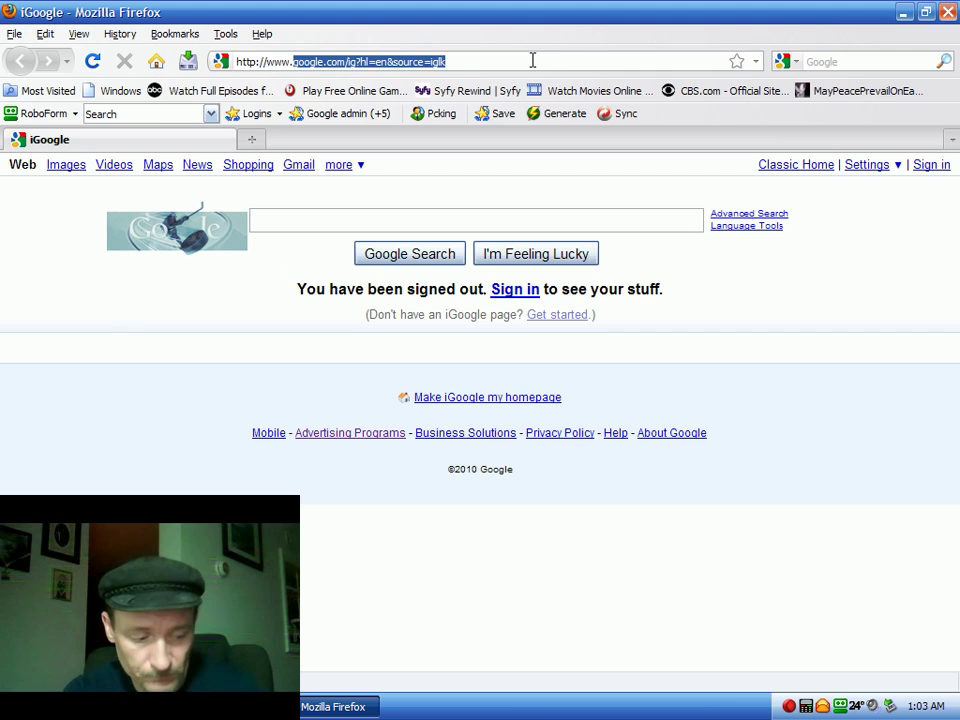
type("avast.com")
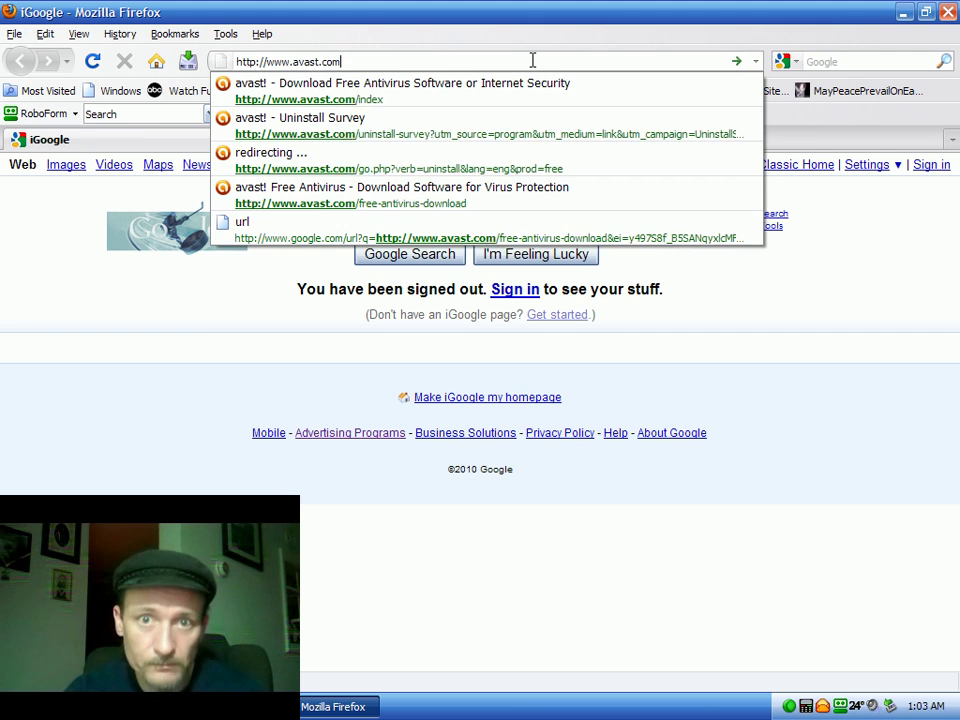
key("Return")
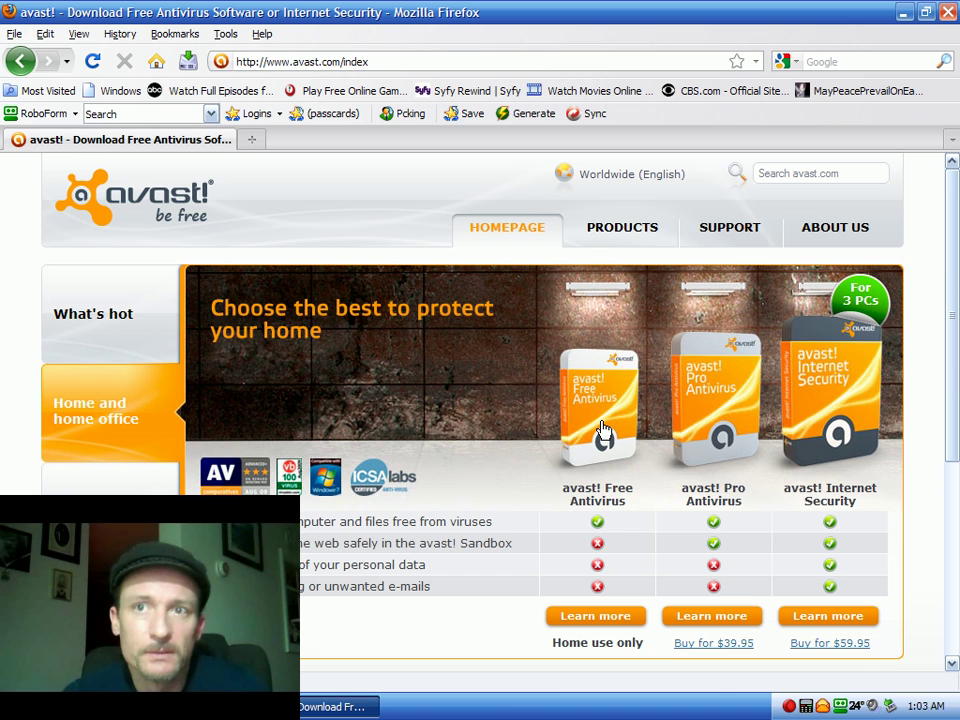
Open the avast! Free Antivirus page and start the English (40MB) download.
left_click(600, 410)
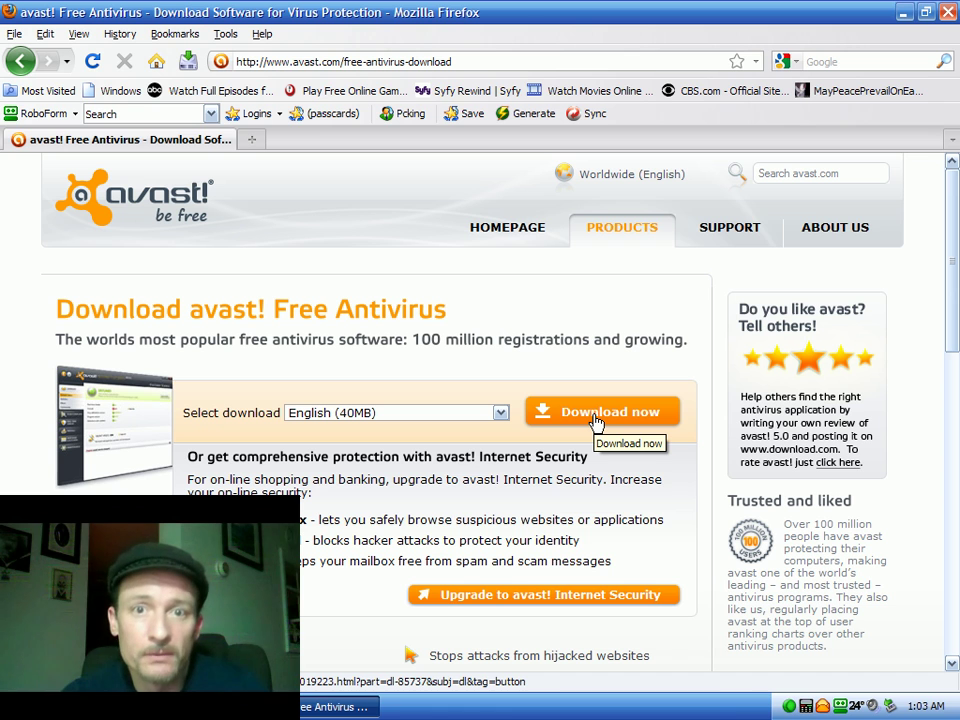
left_click(506, 414)
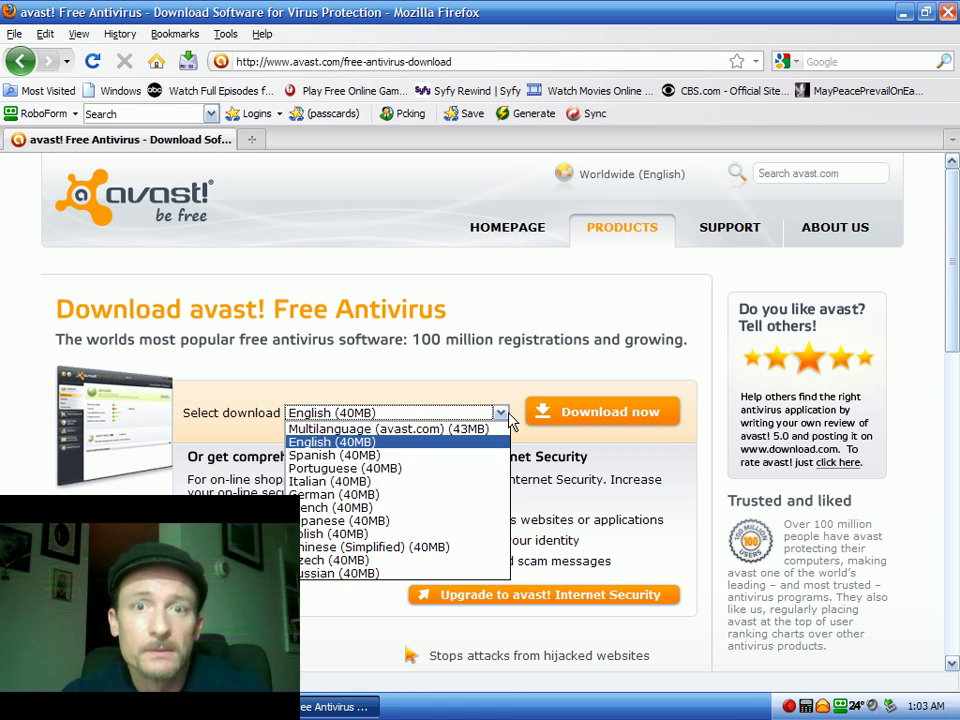
left_click(507, 414)
left_click(617, 415)
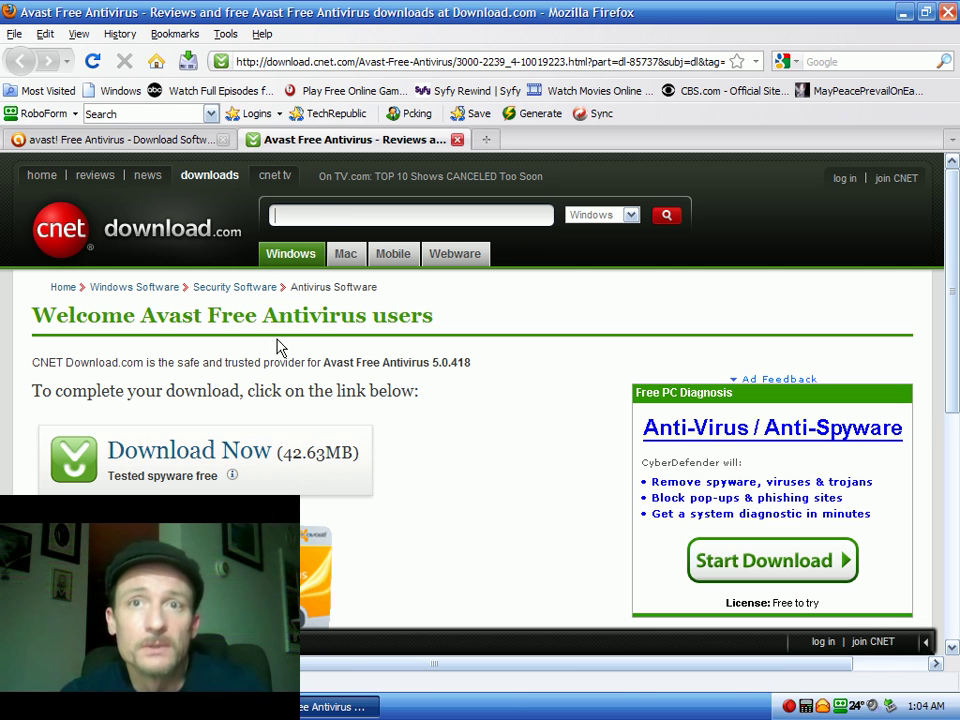
Save setup_av_free(2).exe from CNET, run it past the security warning, and close Downloads.
left_click(187, 455)
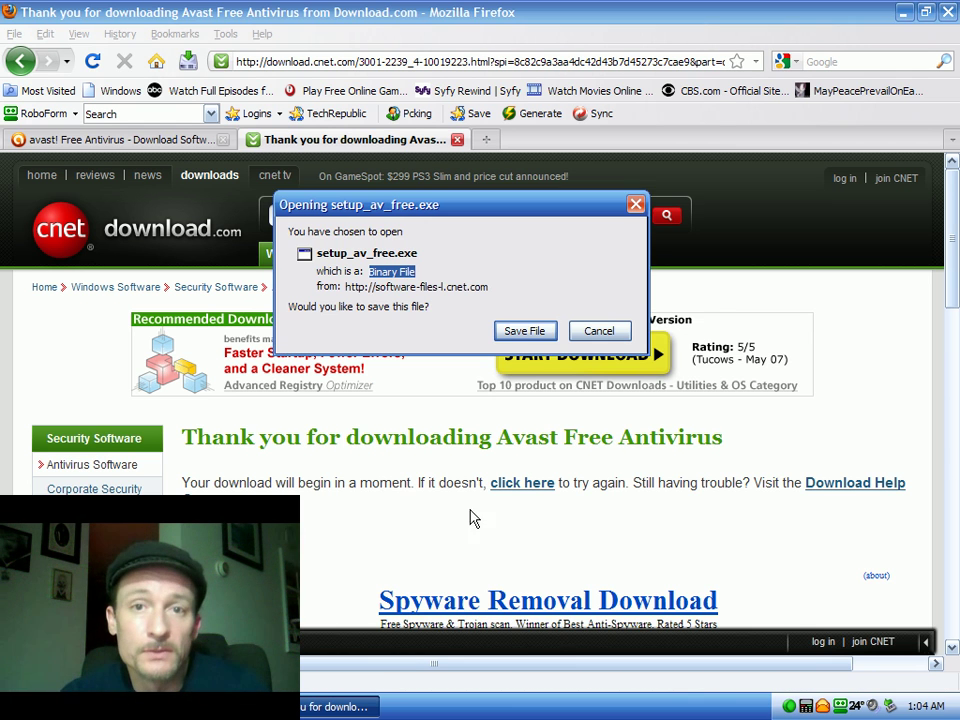
left_click(524, 332)
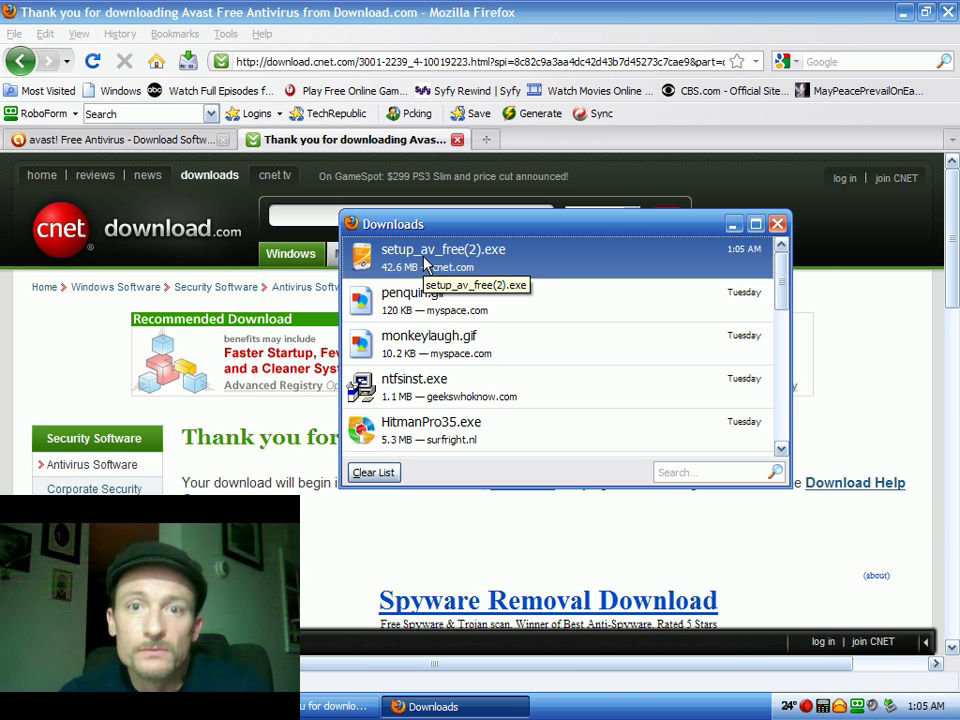
double_click(425, 262)
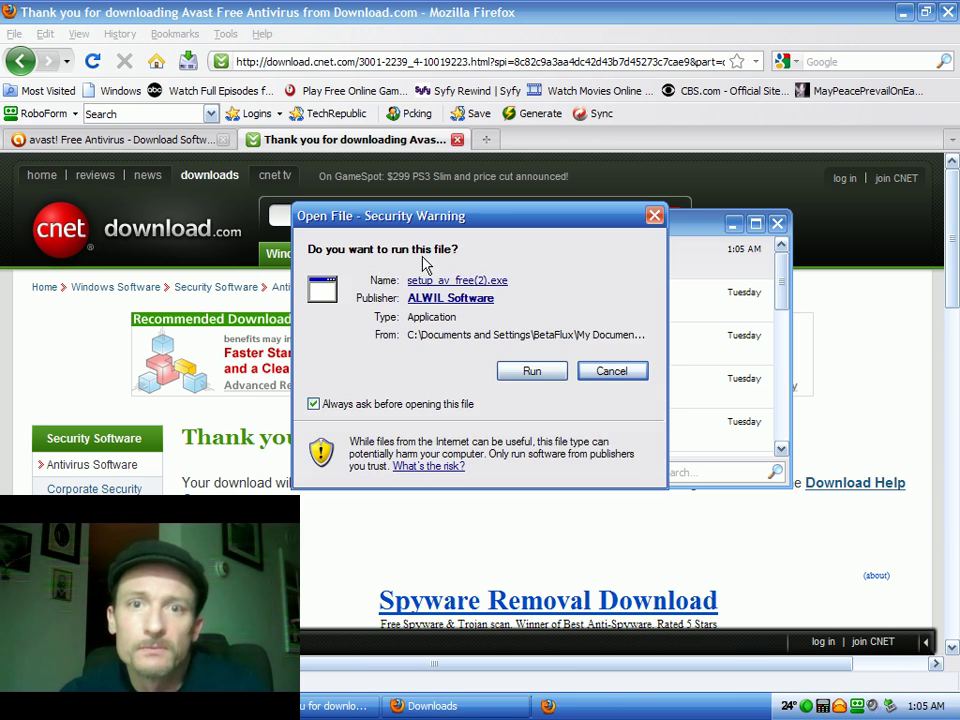
left_click(532, 373)
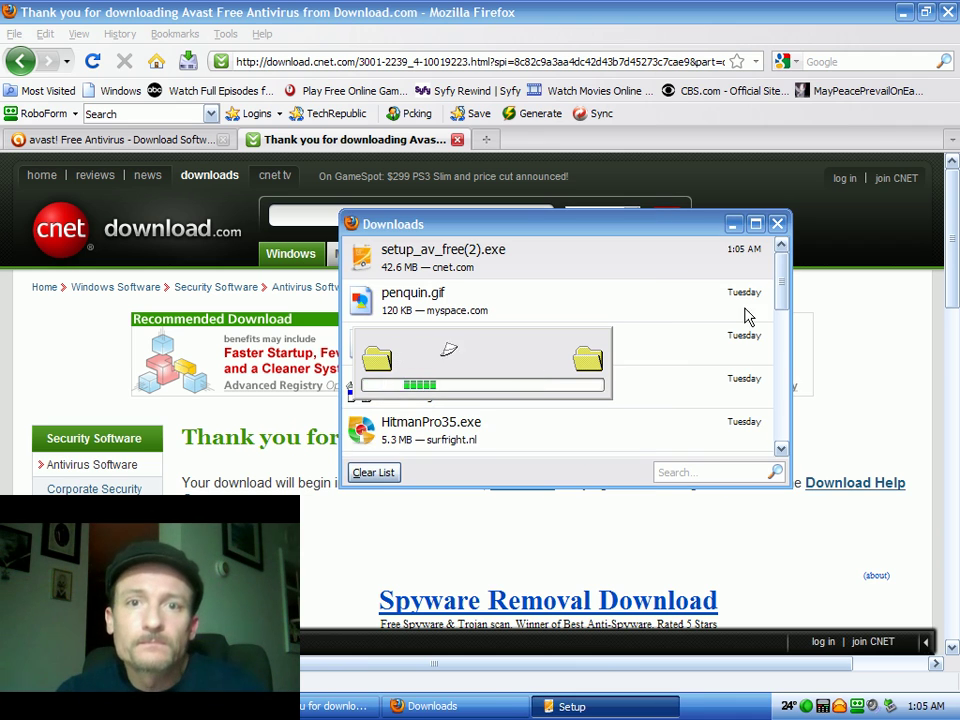
left_click(777, 223)
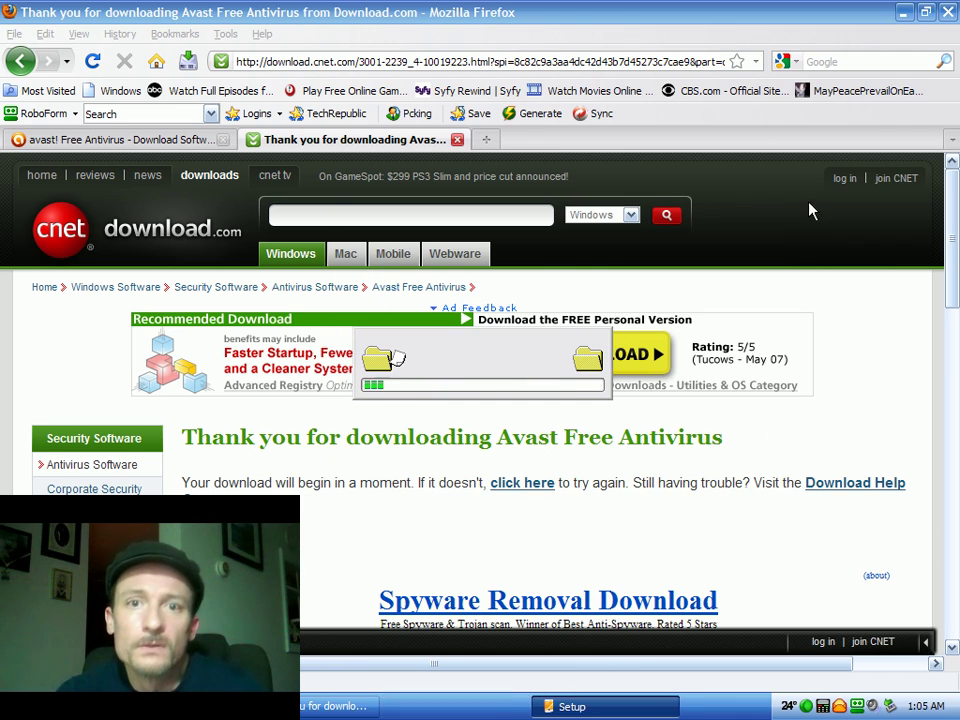
Close Firefox, keep English as the setup language, and tick Custom installation.
left_click(947, 12)
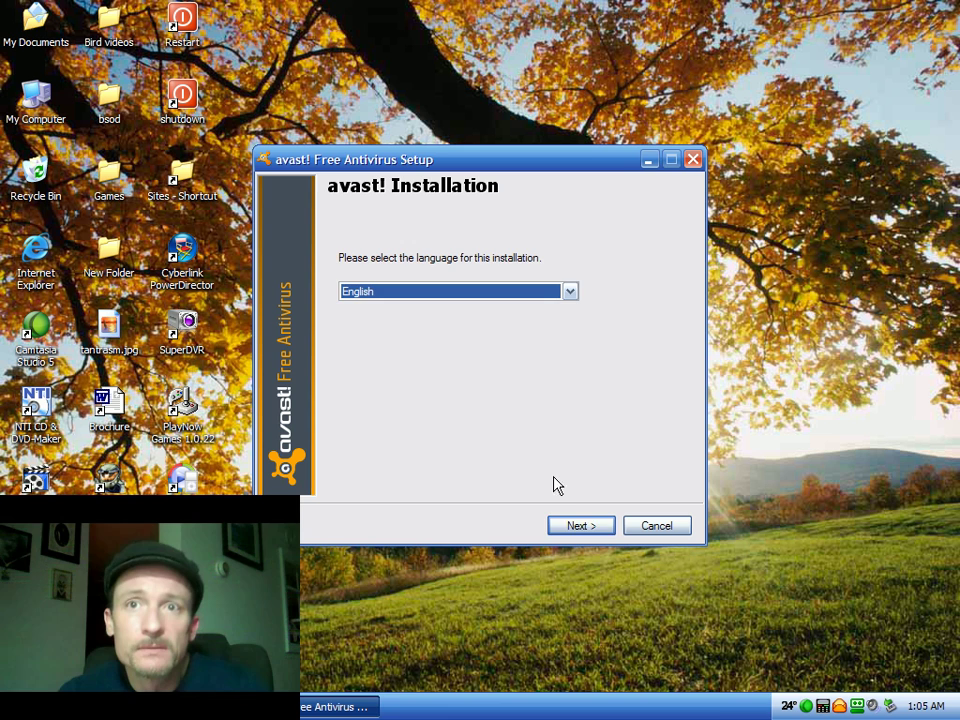
left_click(575, 526)
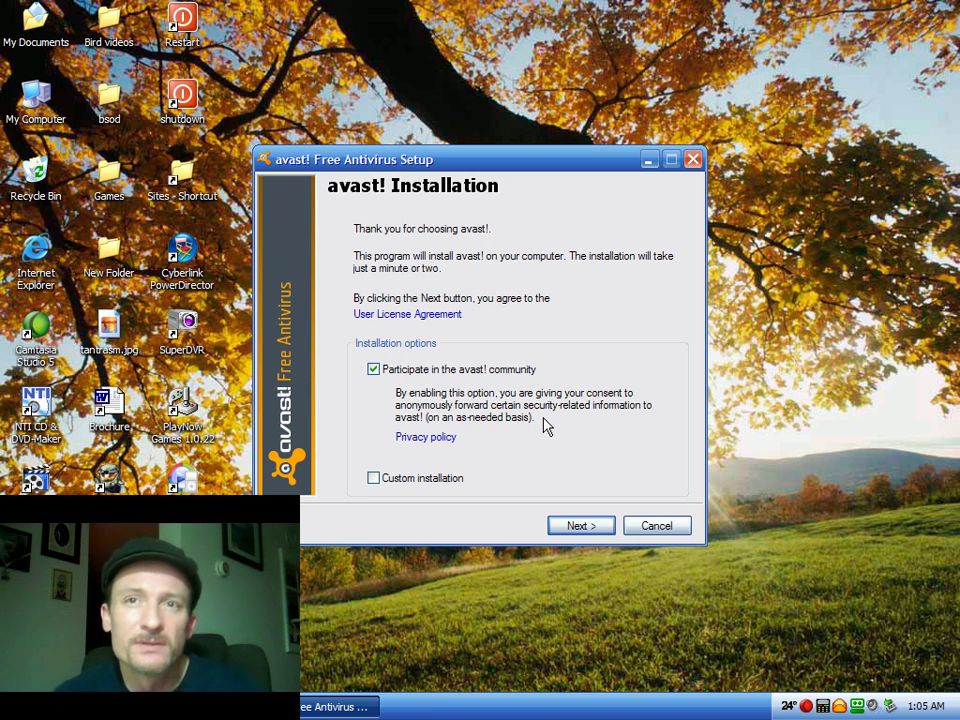
left_click(375, 480)
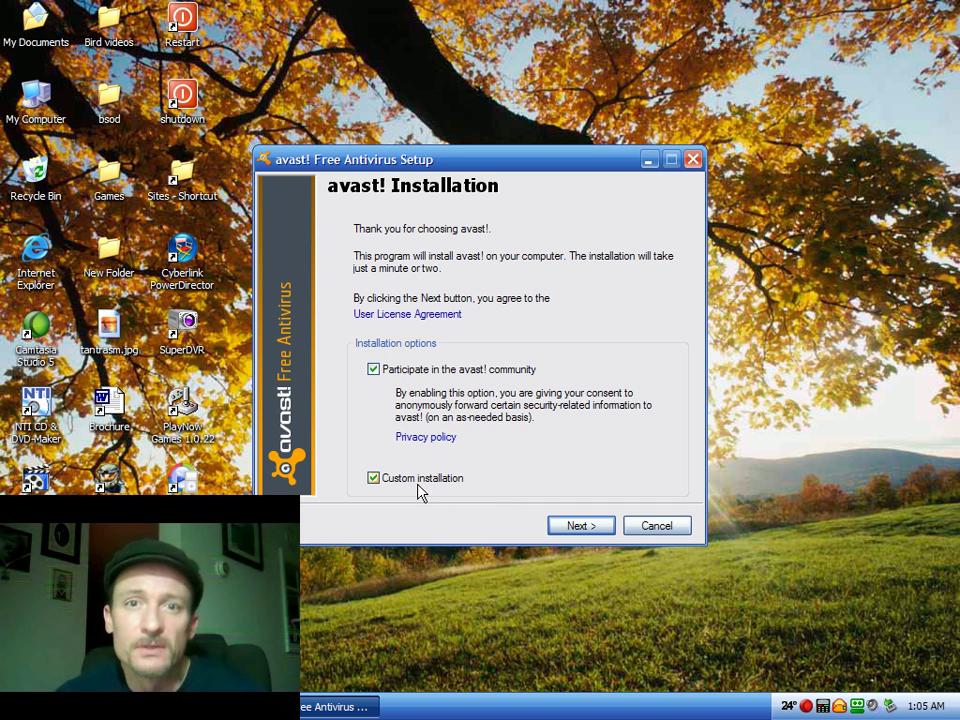
Keep the default Avast5 destination folder and choose the Typical component set.
left_click(582, 535)
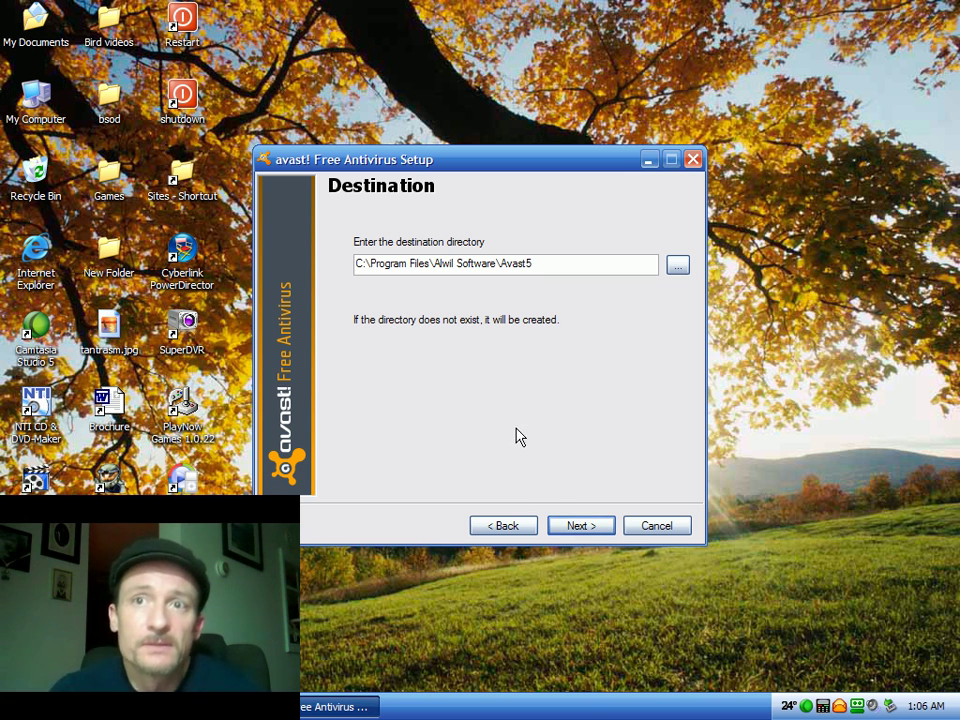
left_click(576, 527)
left_click(401, 263)
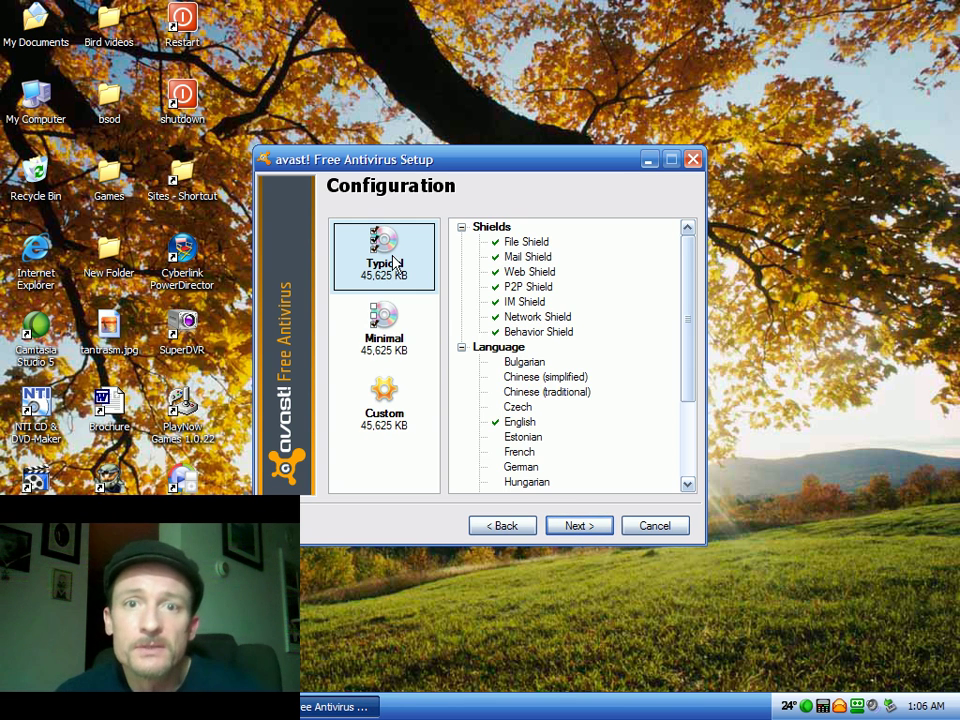
left_click(576, 528)
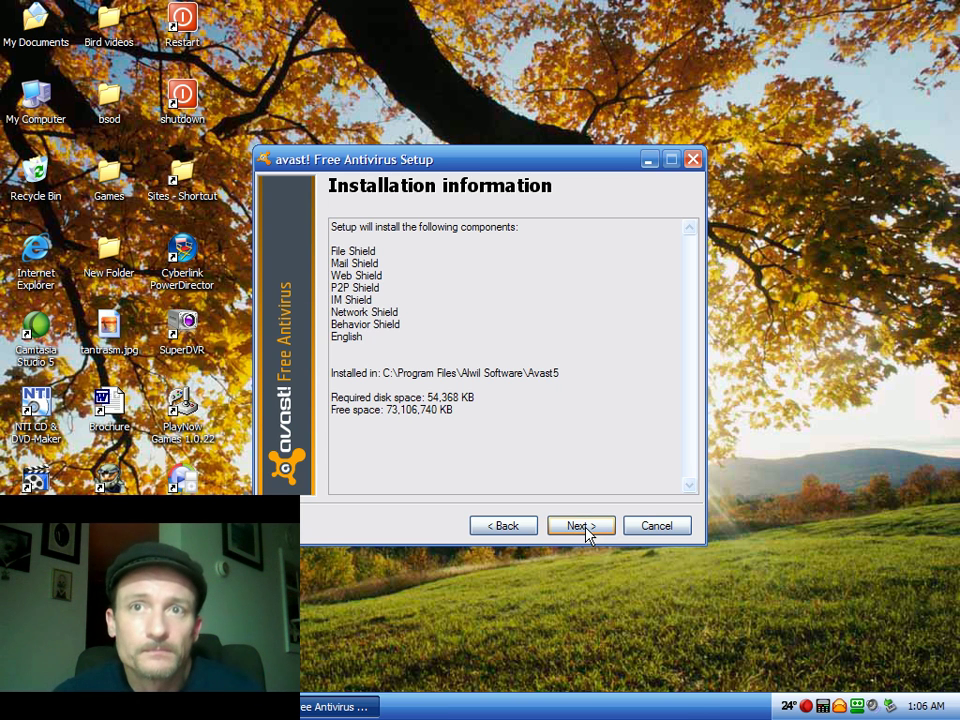
Start the avast! installation from the Installation information page.
left_click(586, 530)
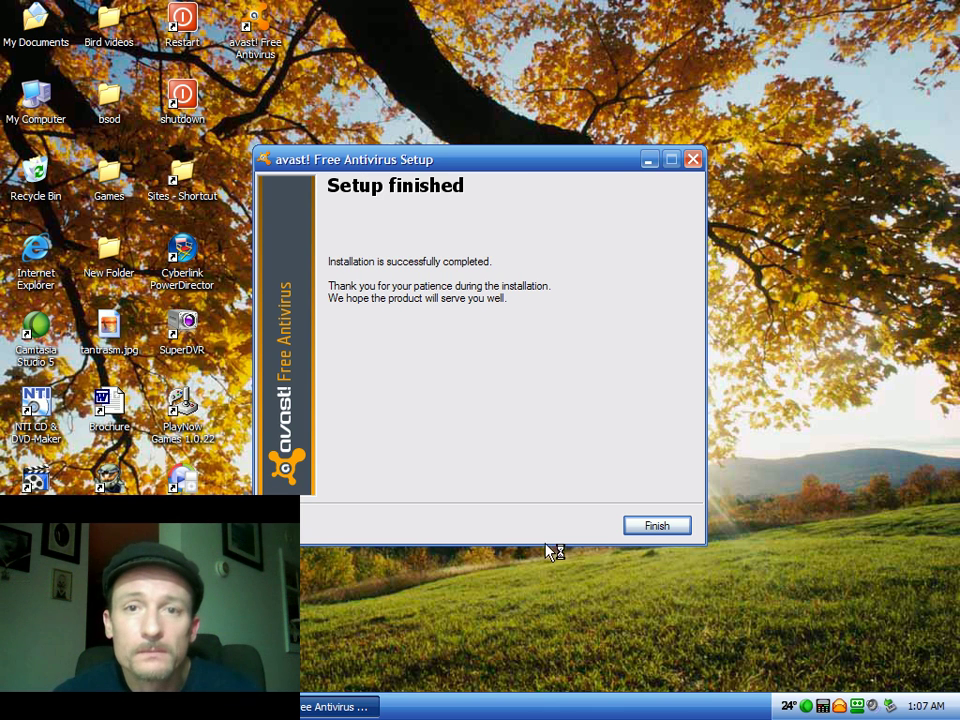
Finish the setup wizard and open the avast! tray icon's menu.
left_click(652, 527)
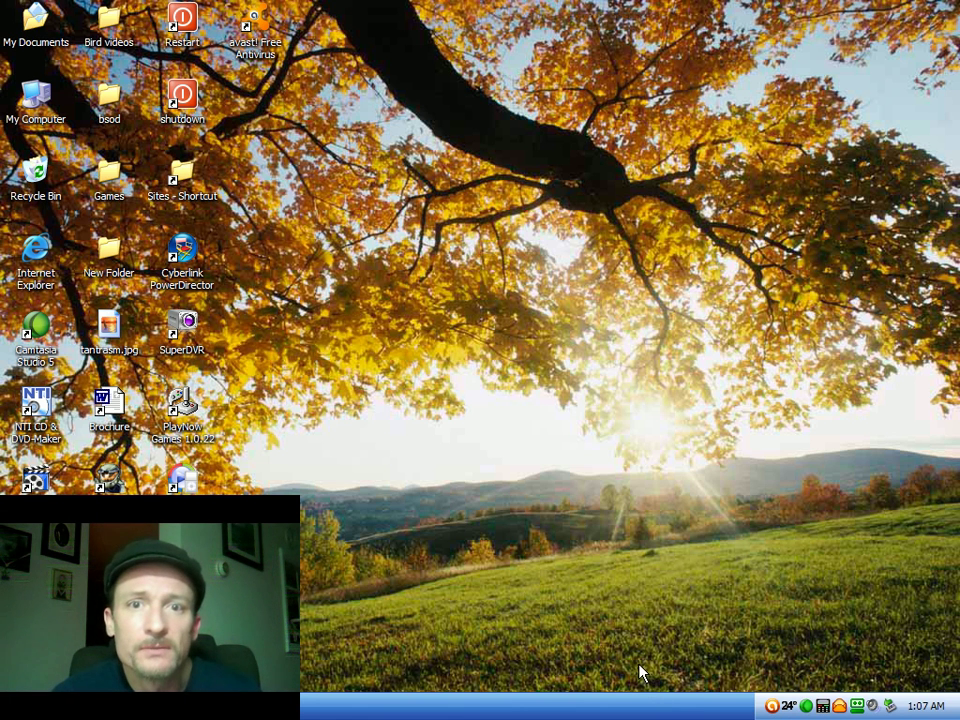
right_click(774, 704)
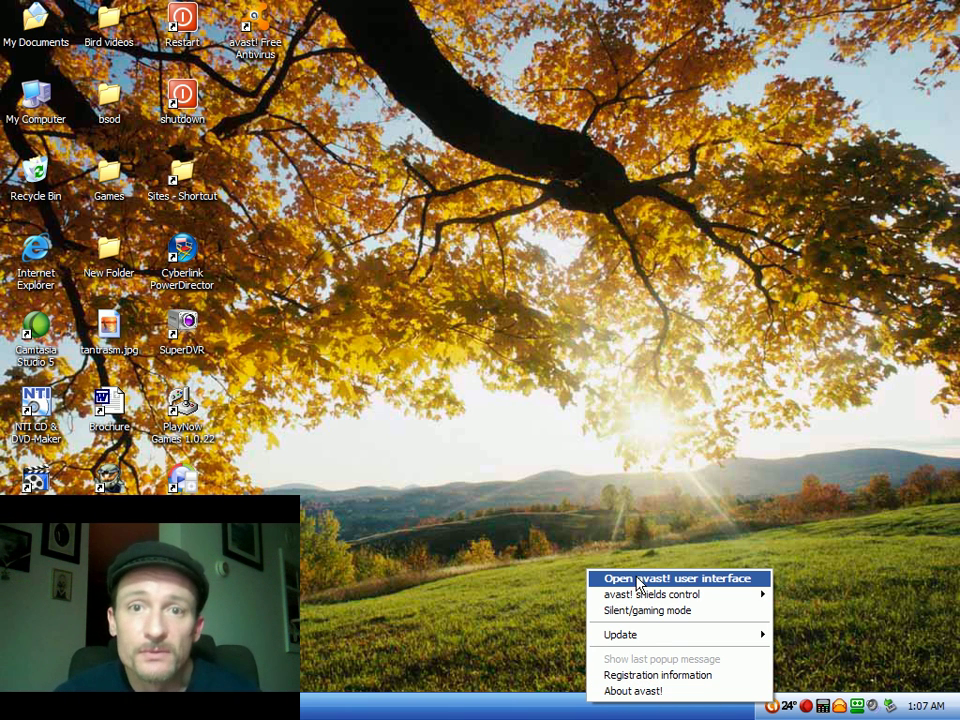
Open the avast! user interface and choose Register now.
left_click(692, 580)
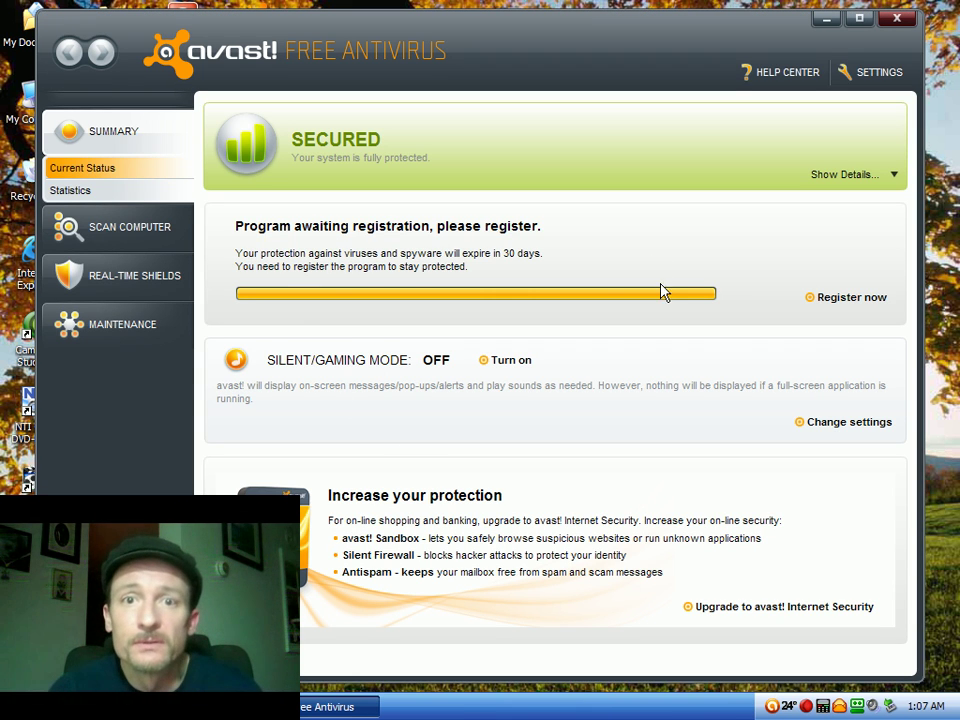
left_click(845, 300)
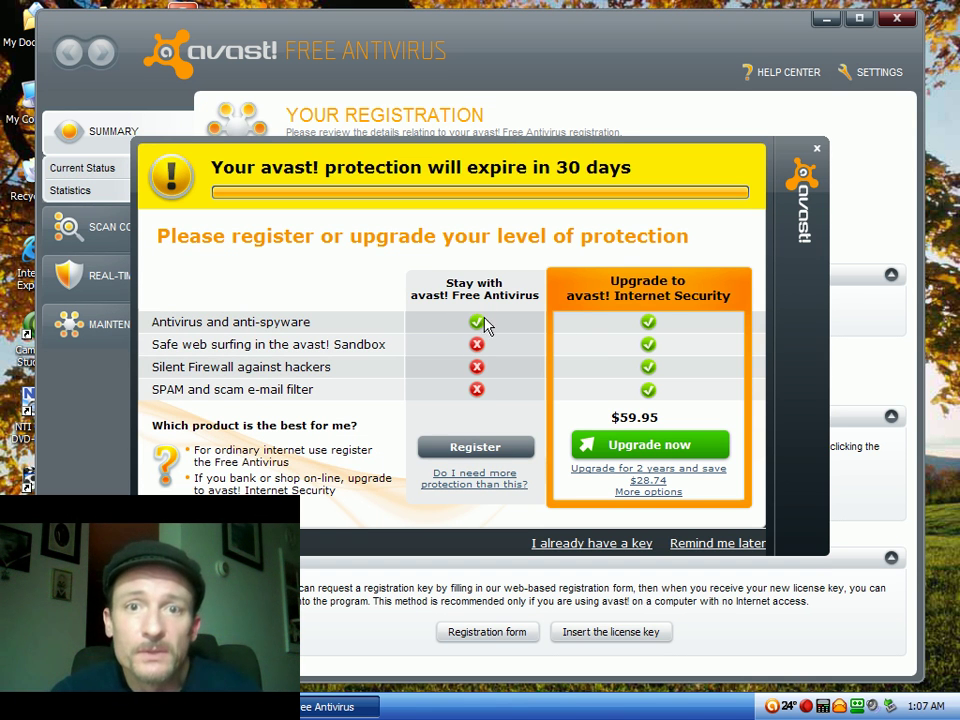
Pick free registration and fill in title Mr., name, e-mail and country United States.
left_click(485, 450)
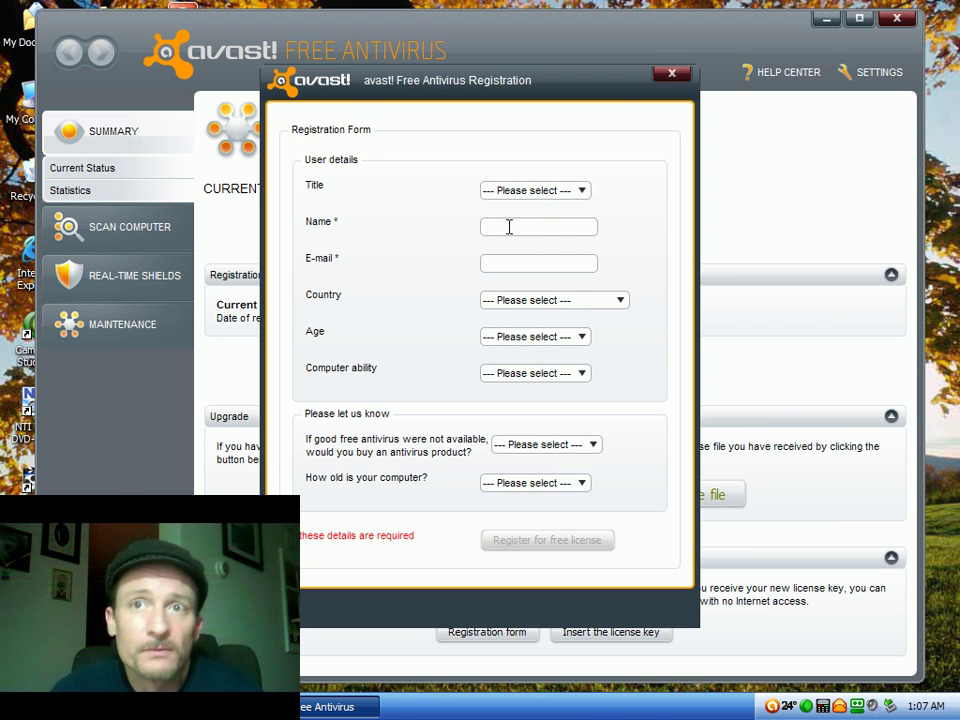
left_click(584, 190)
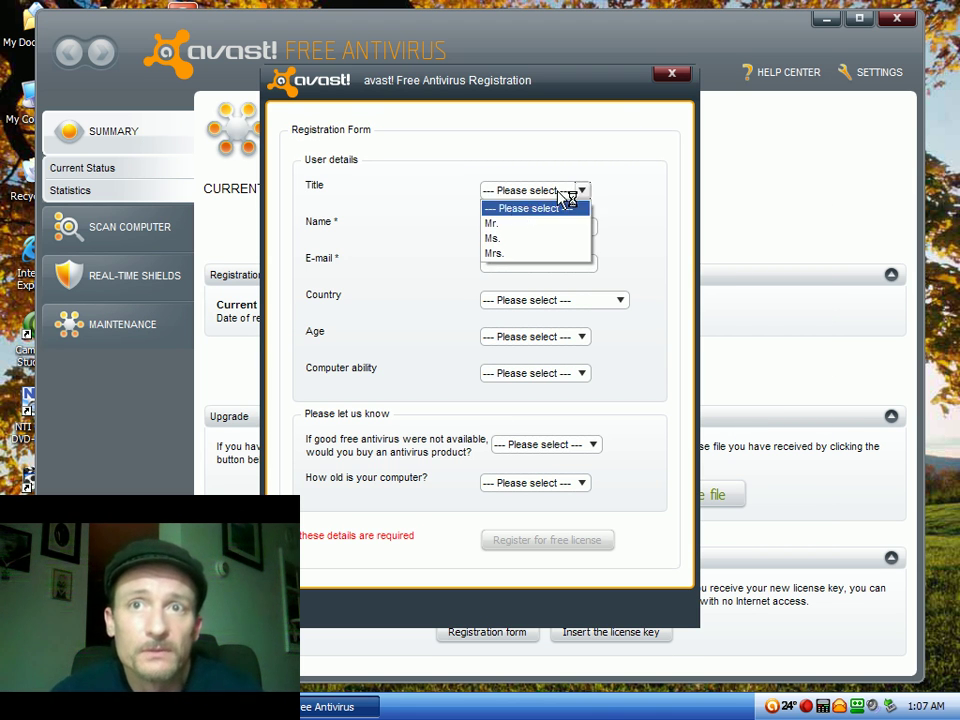
left_click(500, 221)
left_click(499, 227)
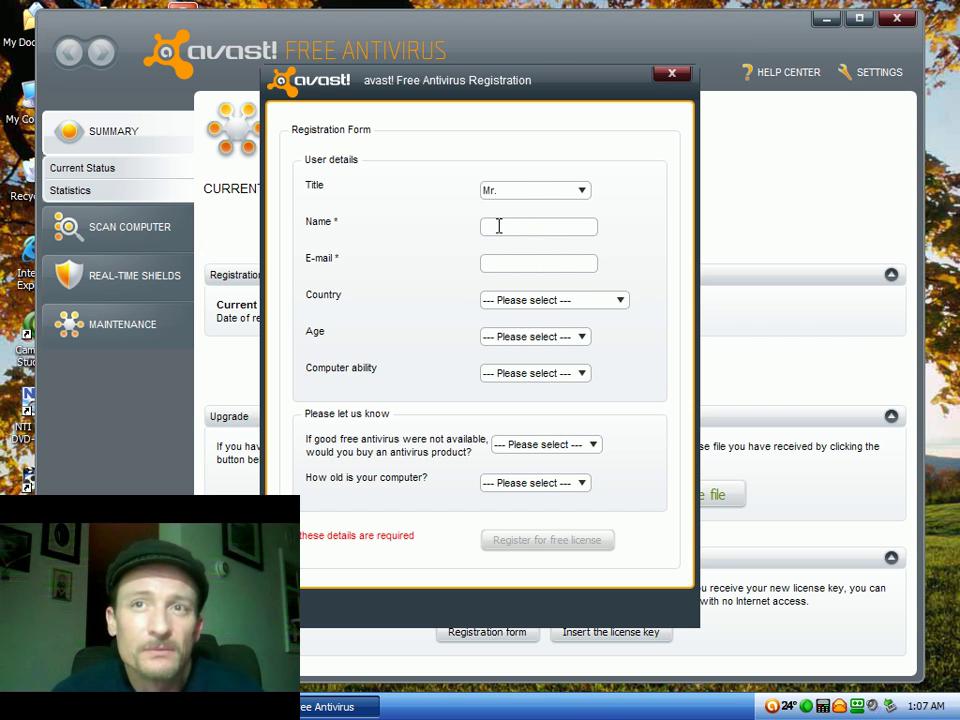
type("Dave")
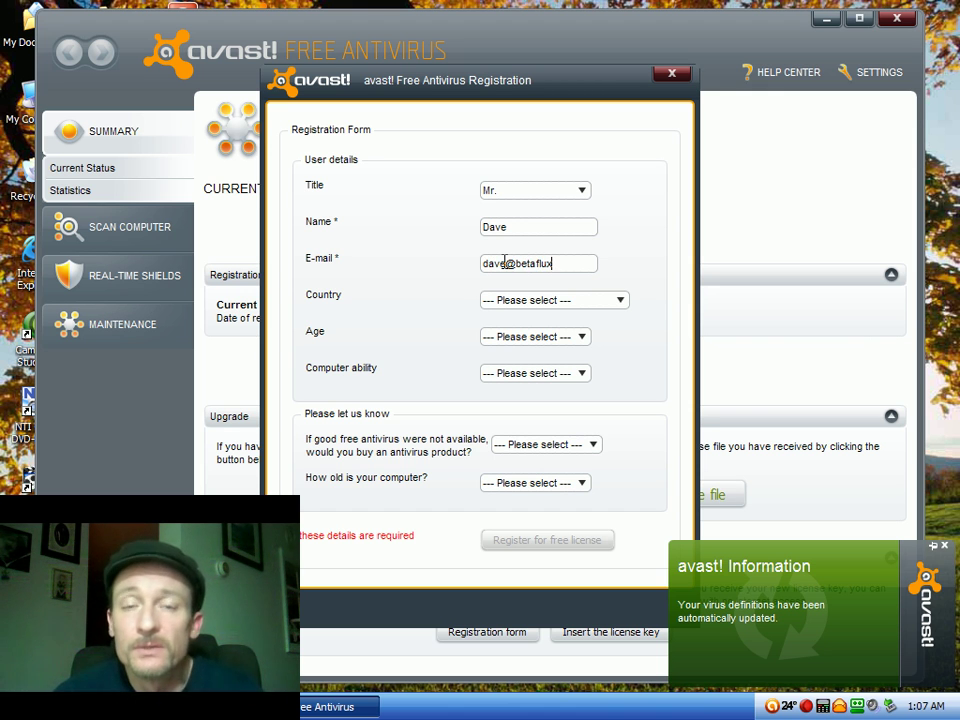
type("com")
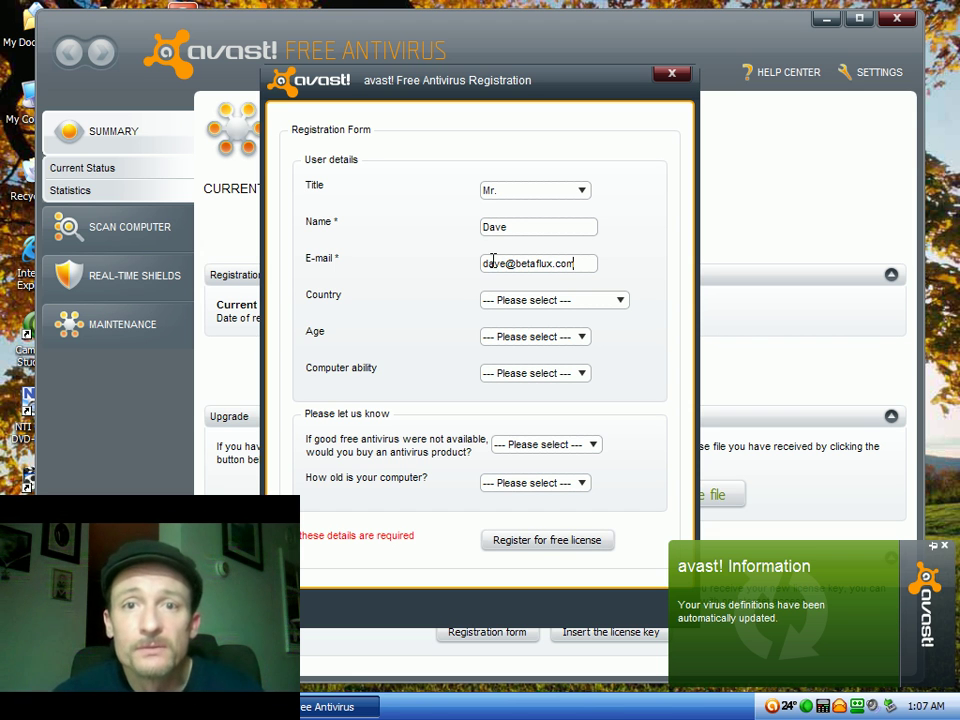
left_click(620, 306)
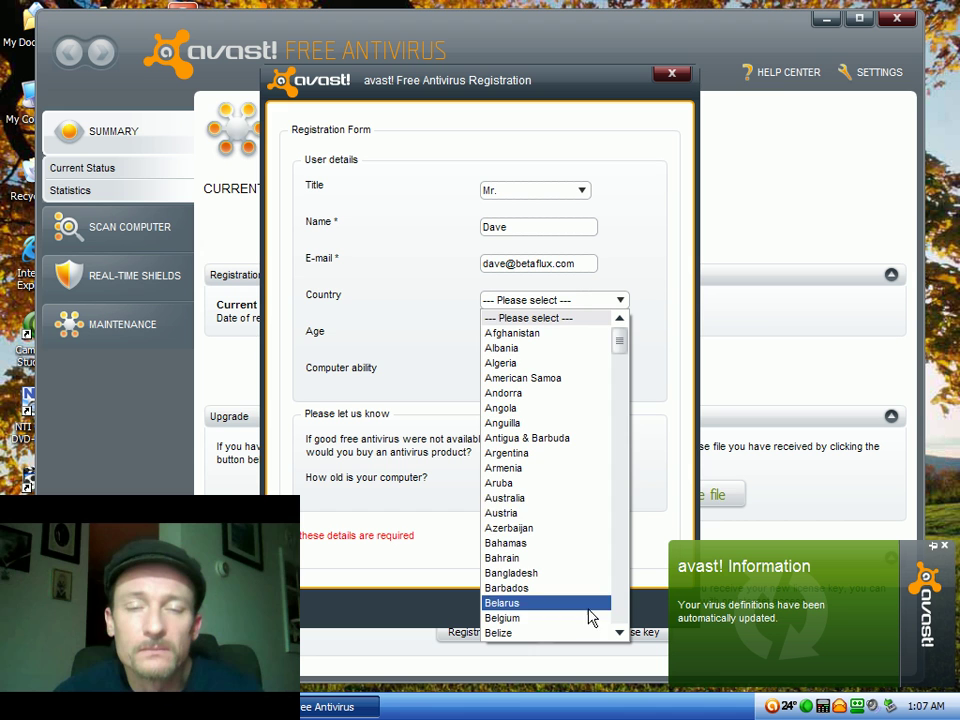
left_click_drag(624, 343, 610, 623)
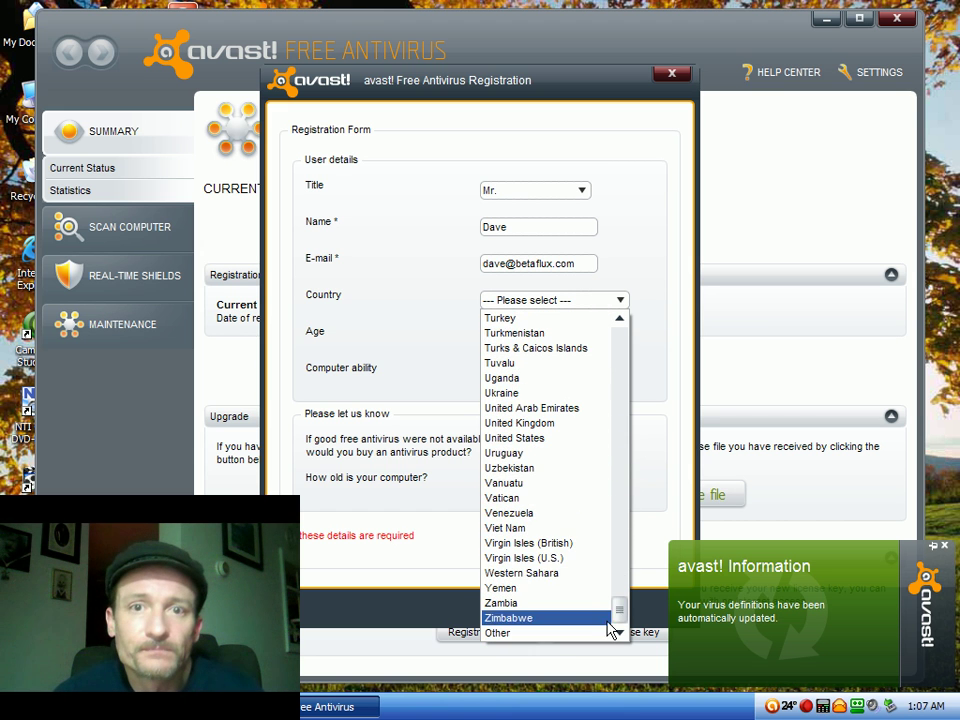
left_click(531, 440)
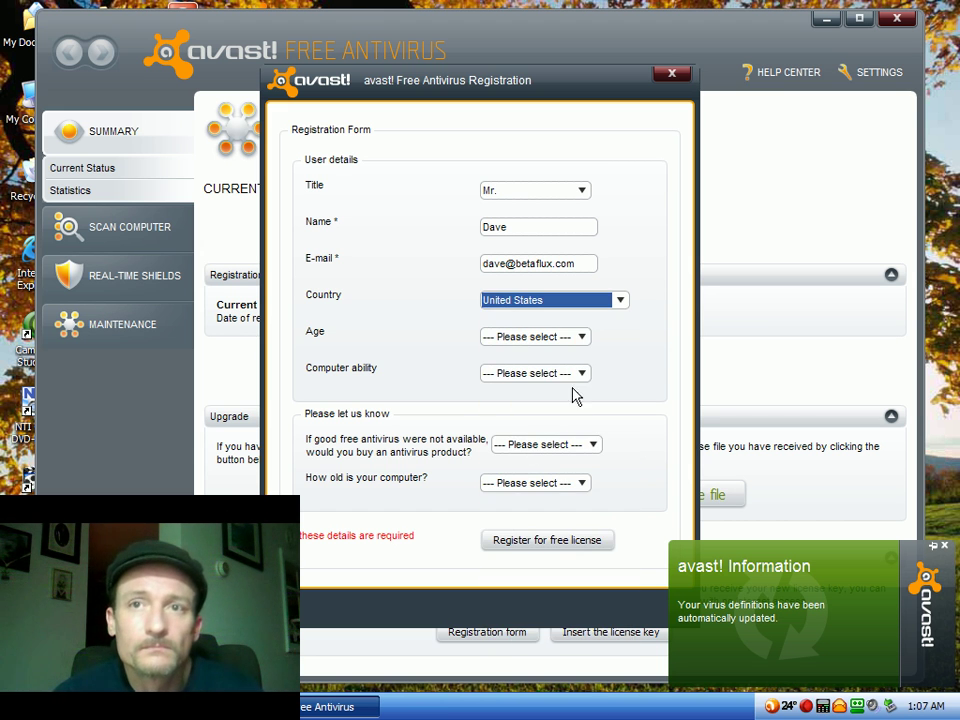
Answer age 35 to 49, Advanced user, Yes, less than a year, and submit.
left_click(582, 338)
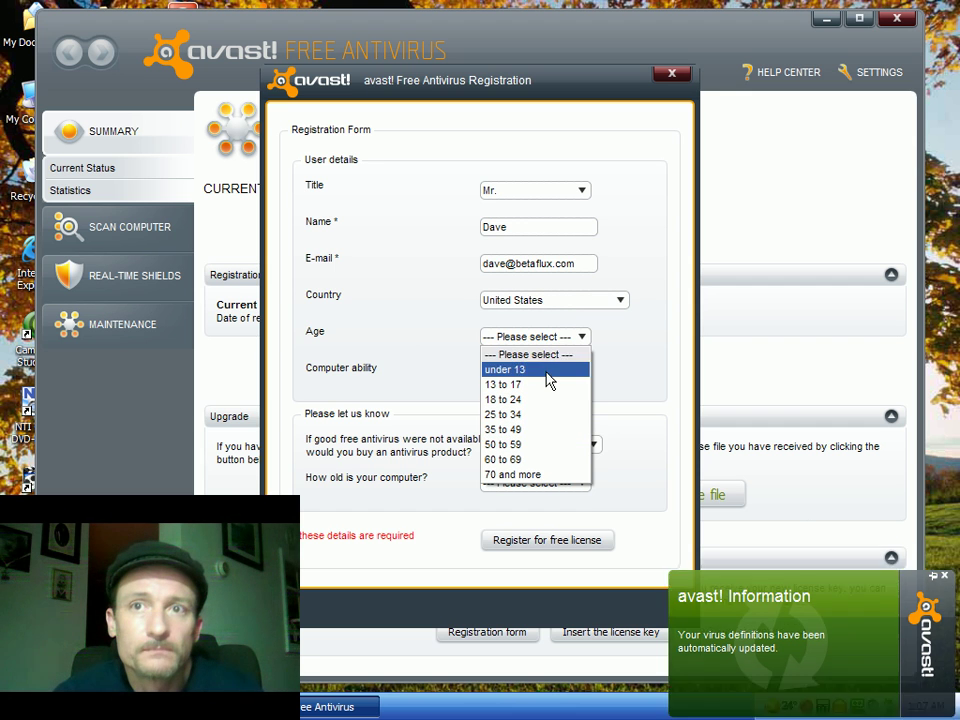
left_click(512, 435)
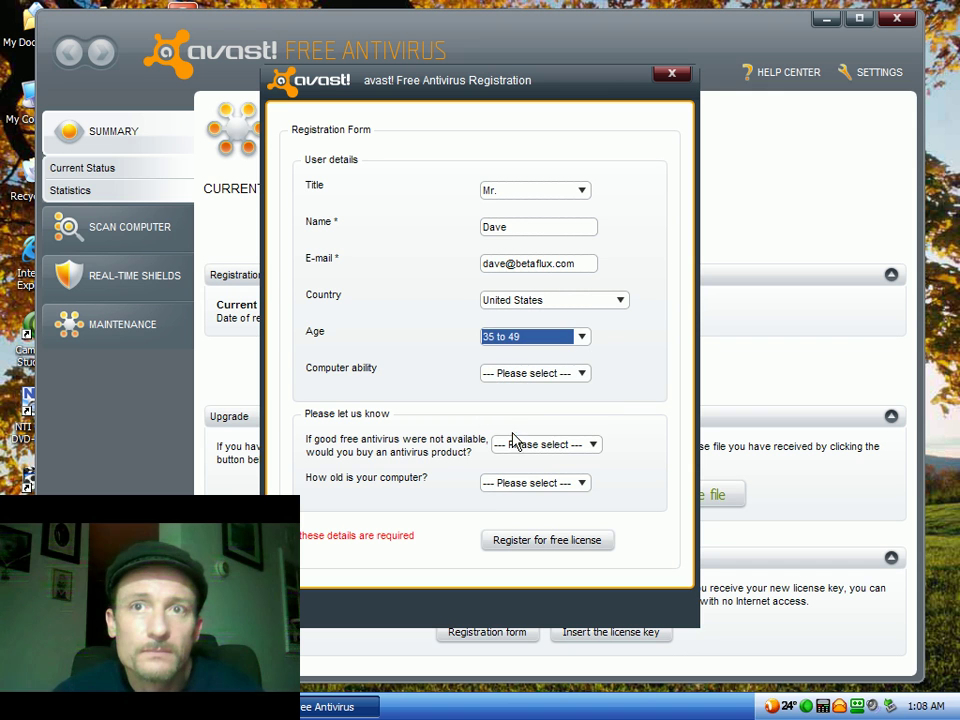
left_click(581, 376)
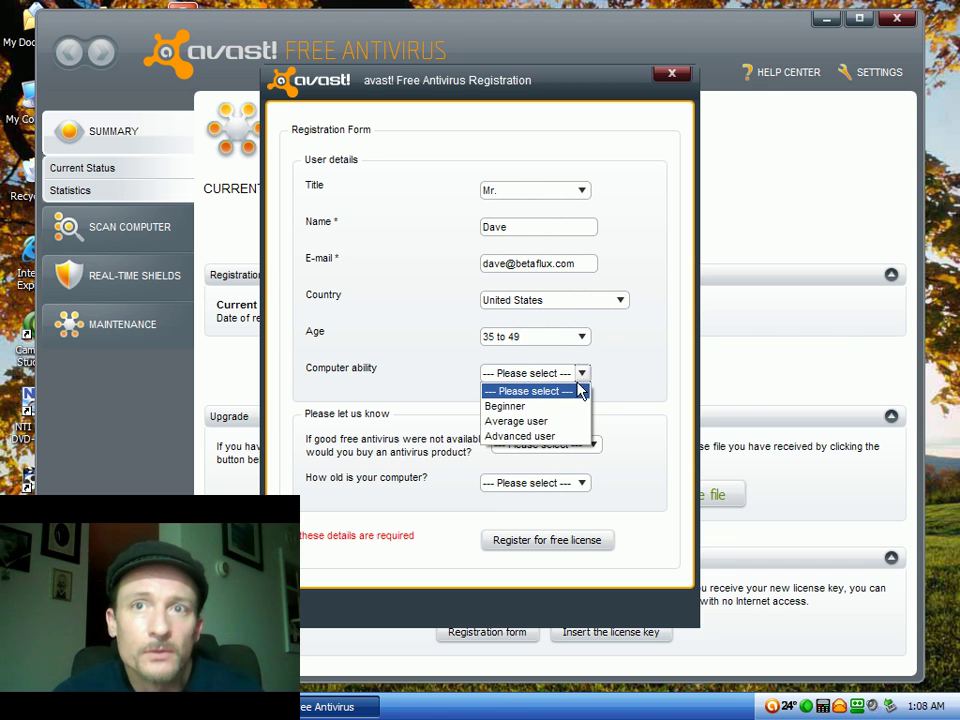
left_click(527, 437)
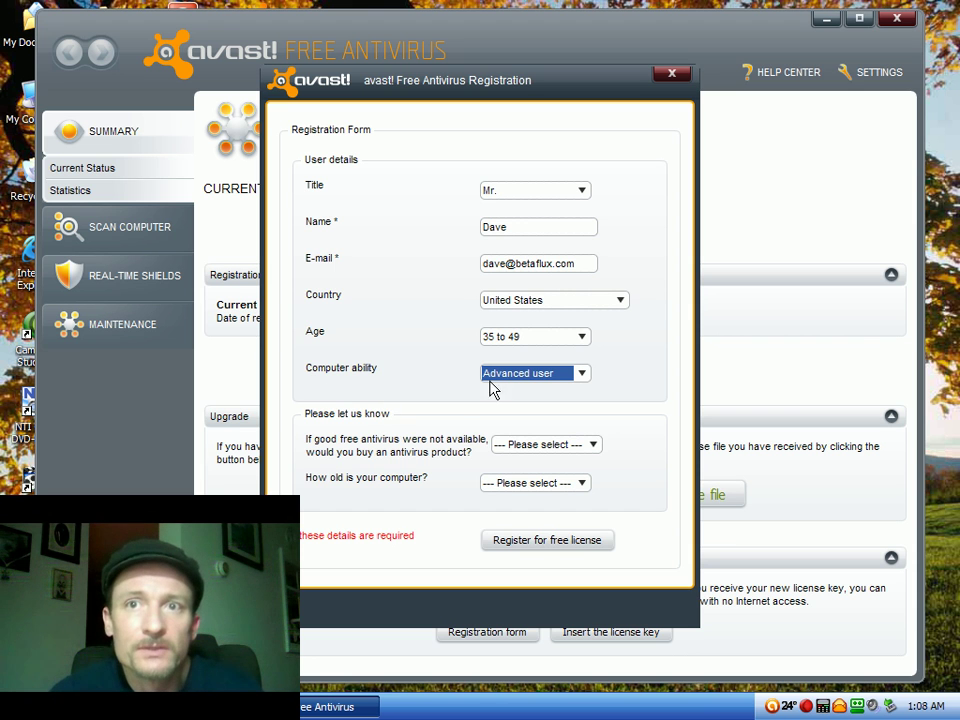
left_click(582, 374)
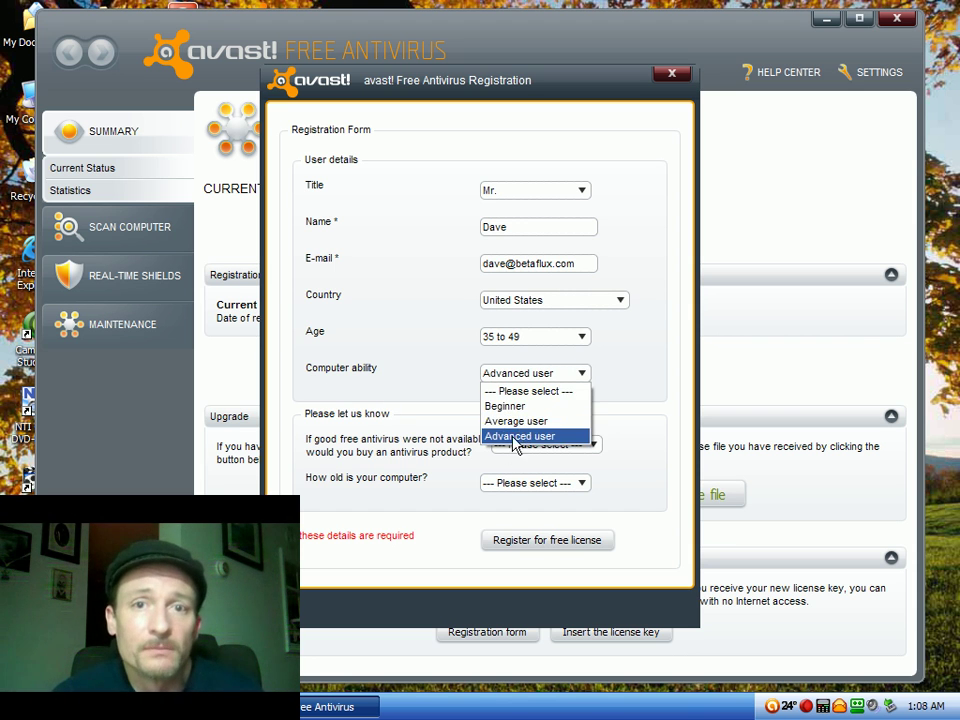
left_click(512, 437)
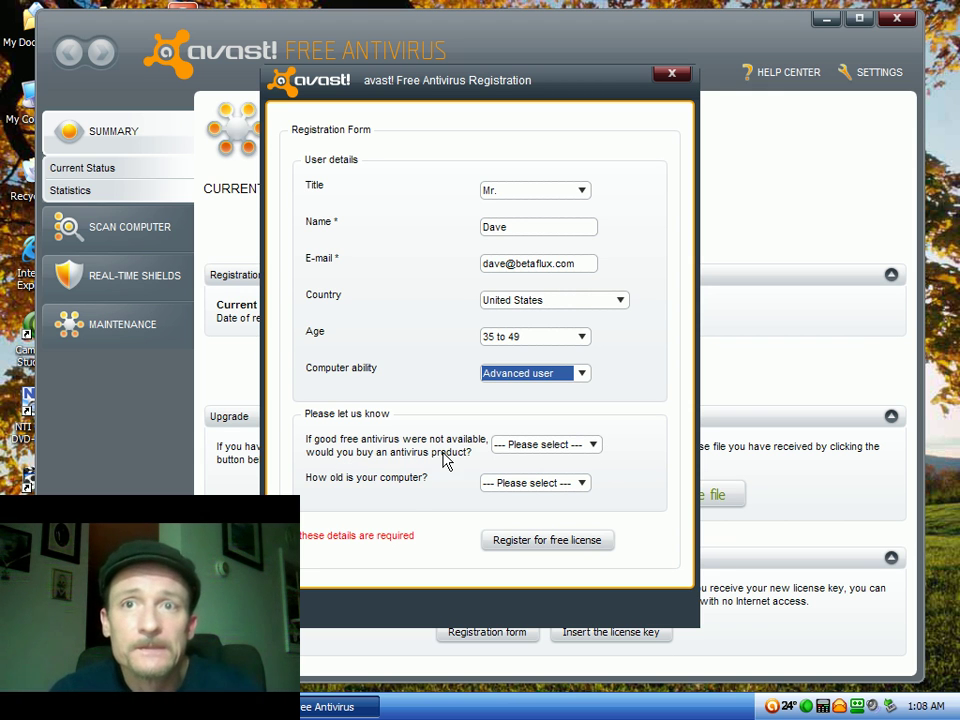
left_click(594, 445)
left_click(531, 480)
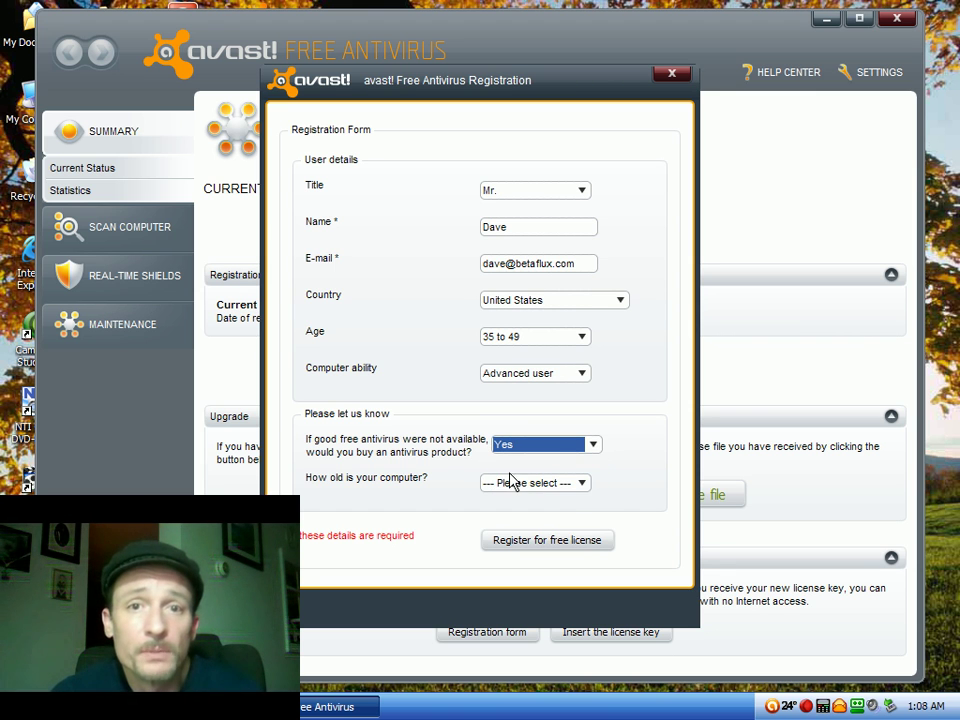
left_click(581, 483)
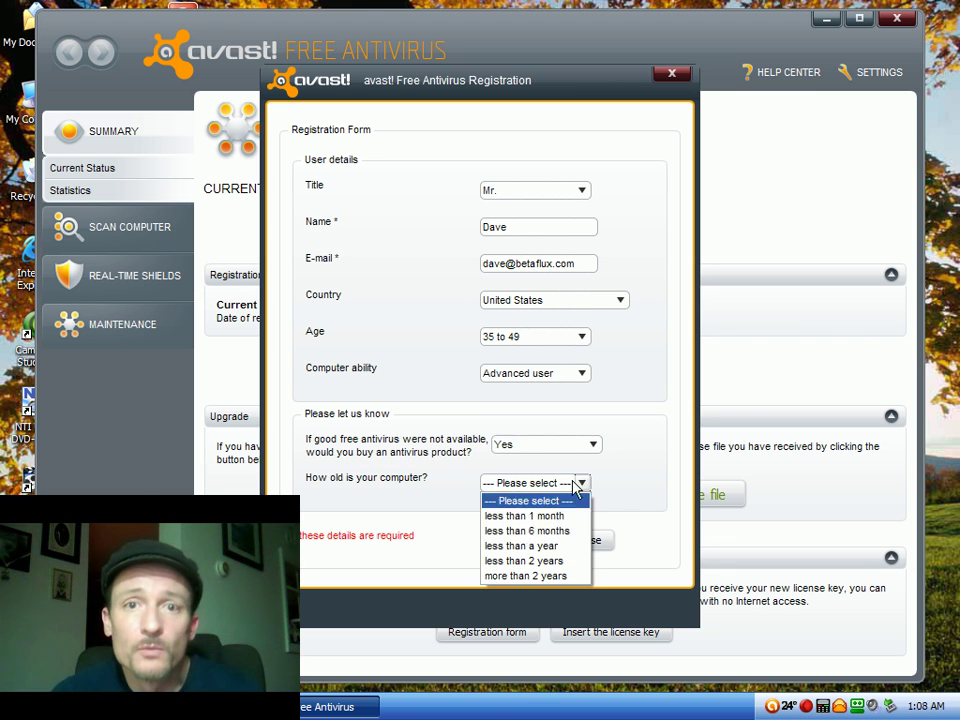
left_click(525, 547)
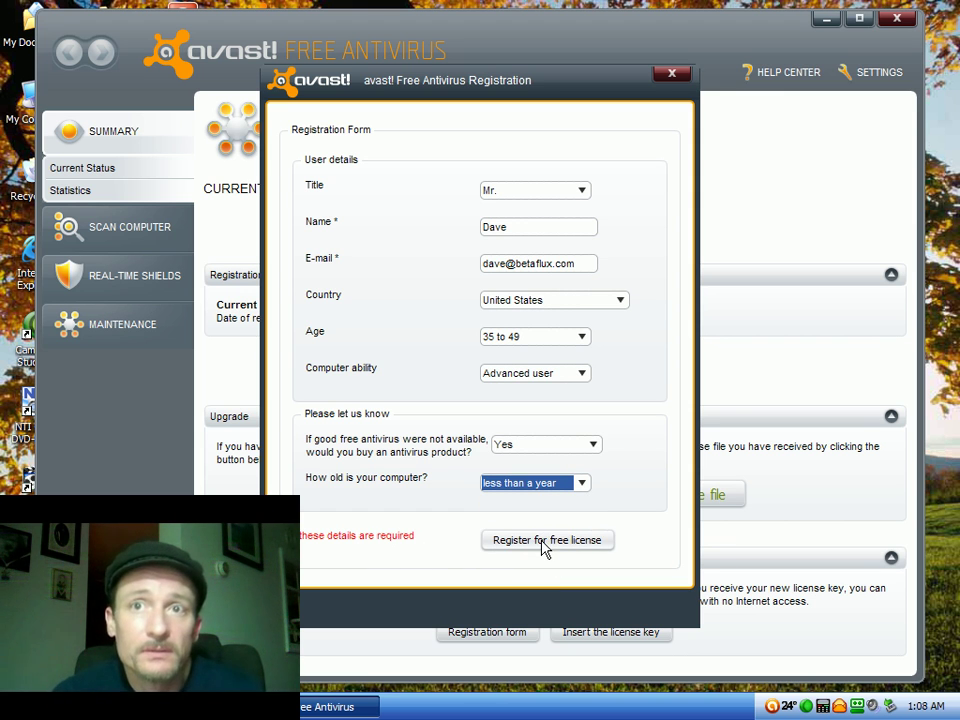
left_click(541, 543)
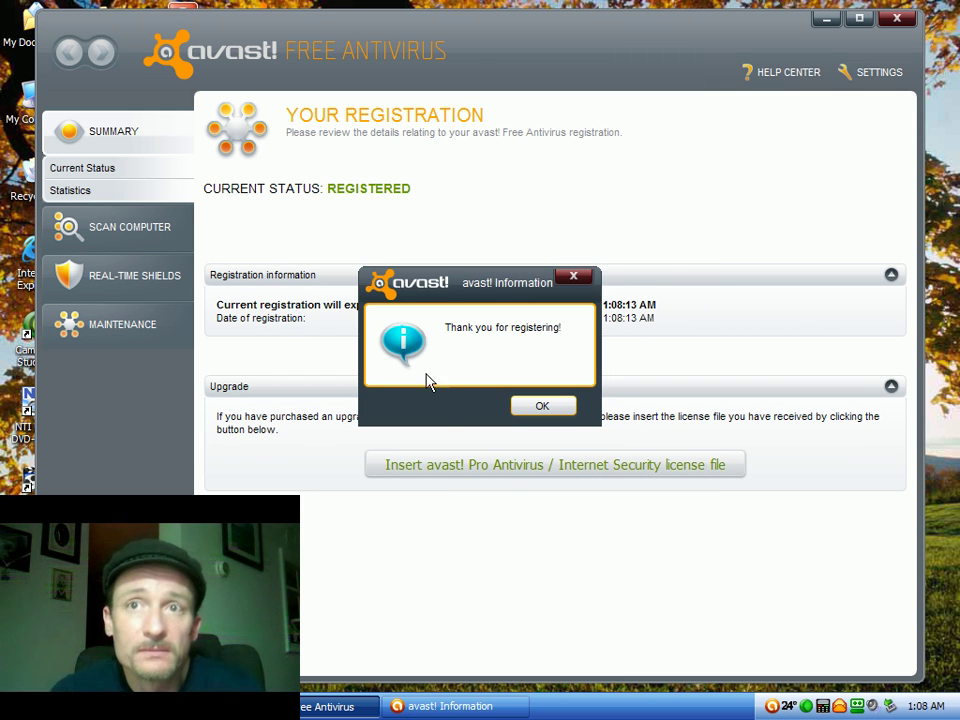
Run a manual engine and virus definitions update, confirming version 100224-1 is current.
left_click(542, 406)
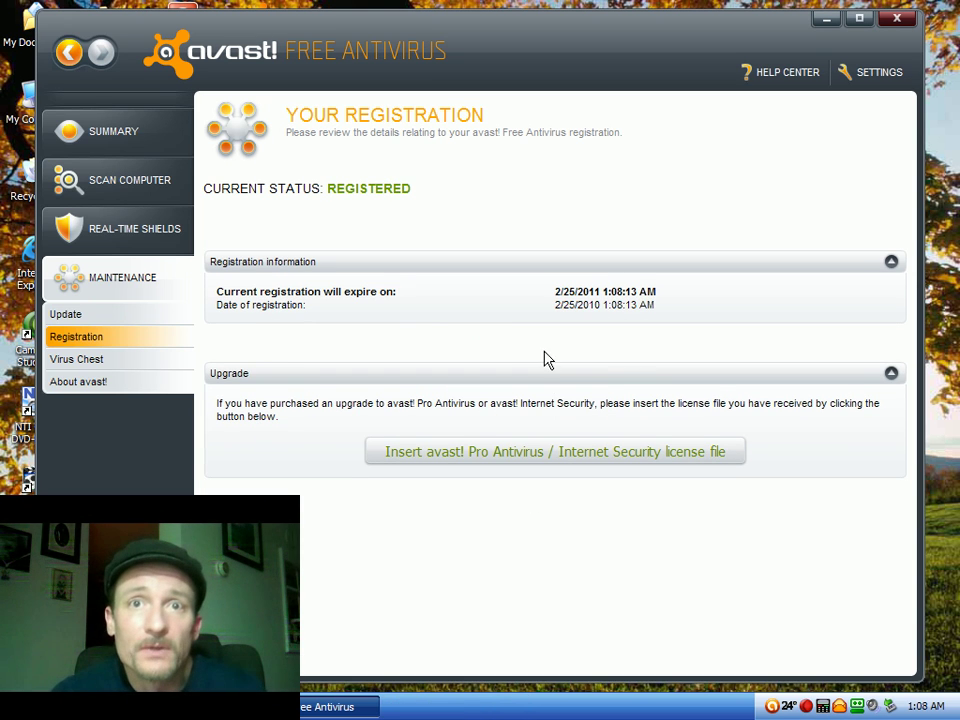
left_click(74, 318)
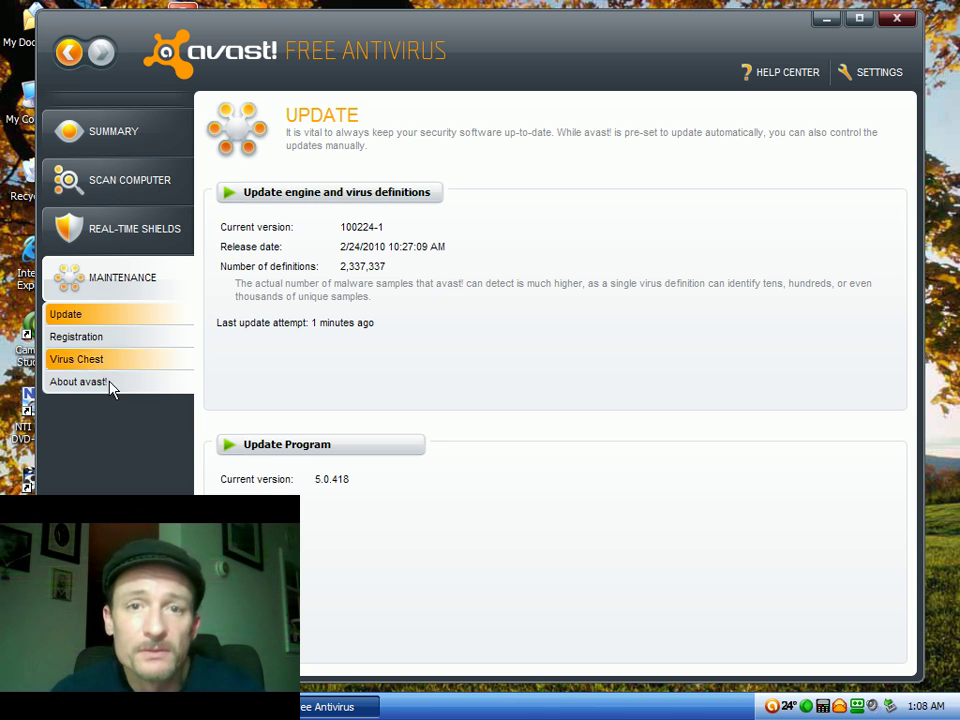
left_click(351, 191)
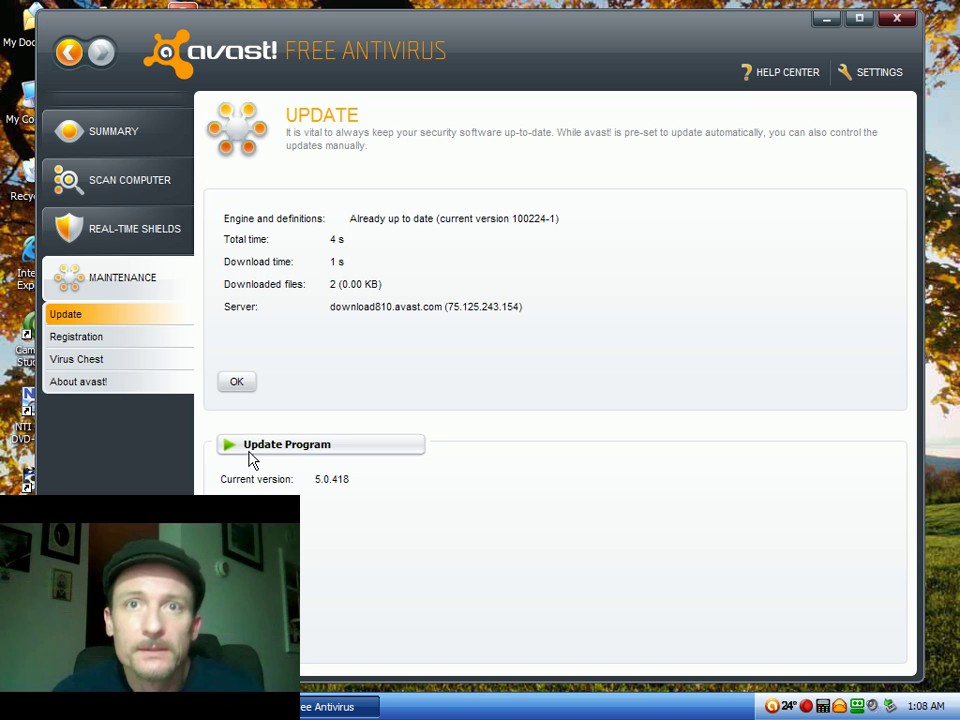
left_click(238, 384)
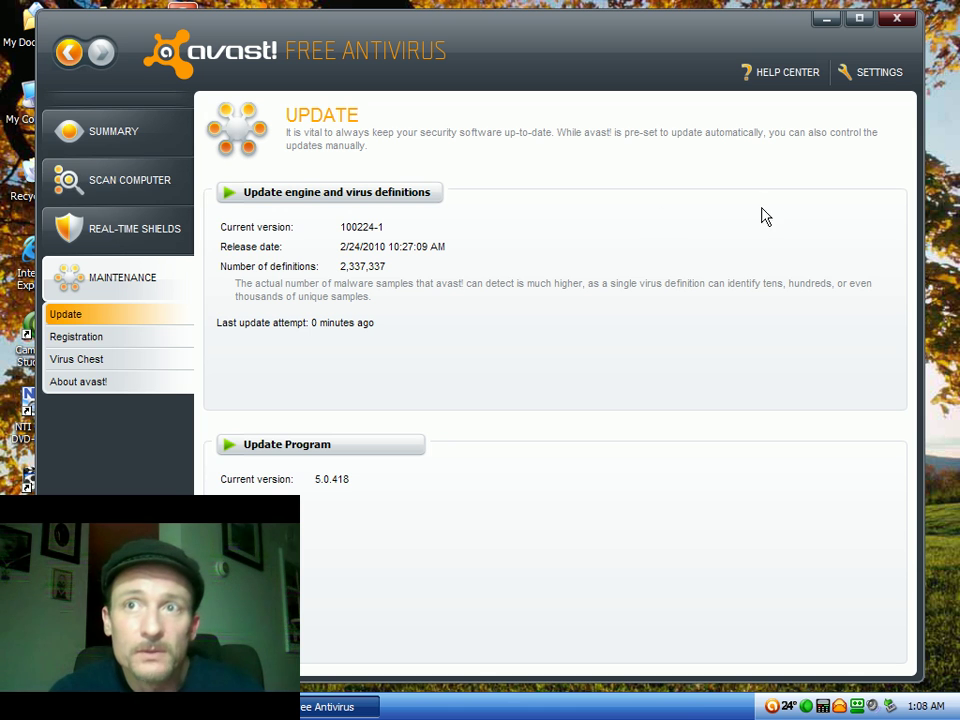
In Updates settings, set program updates to Automatic and tick 'permanently connected to the internet'.
left_click(874, 76)
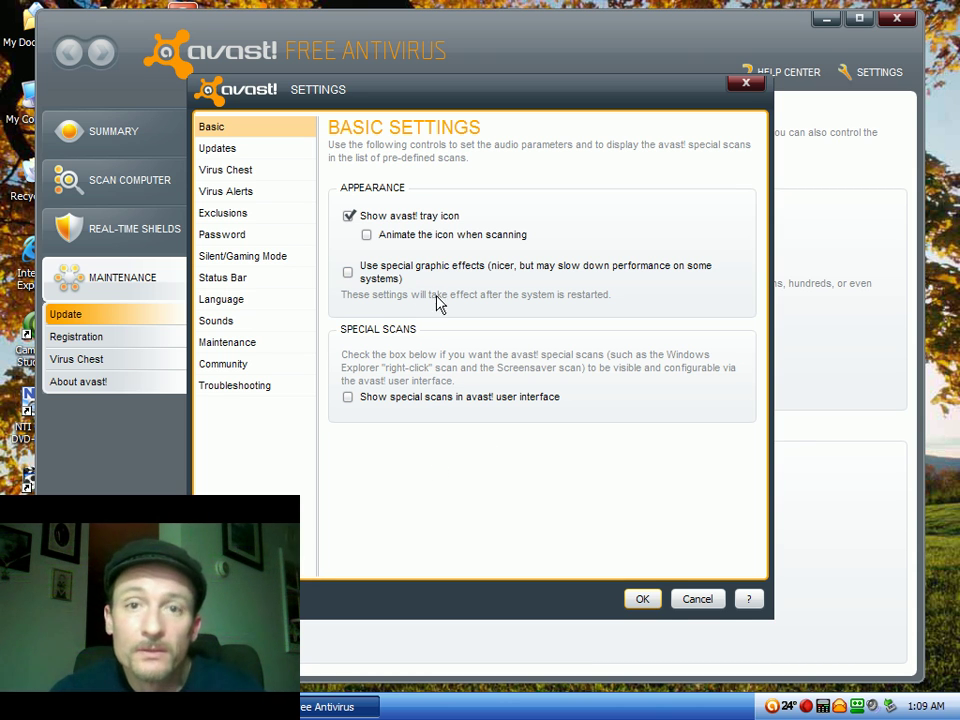
left_click(219, 158)
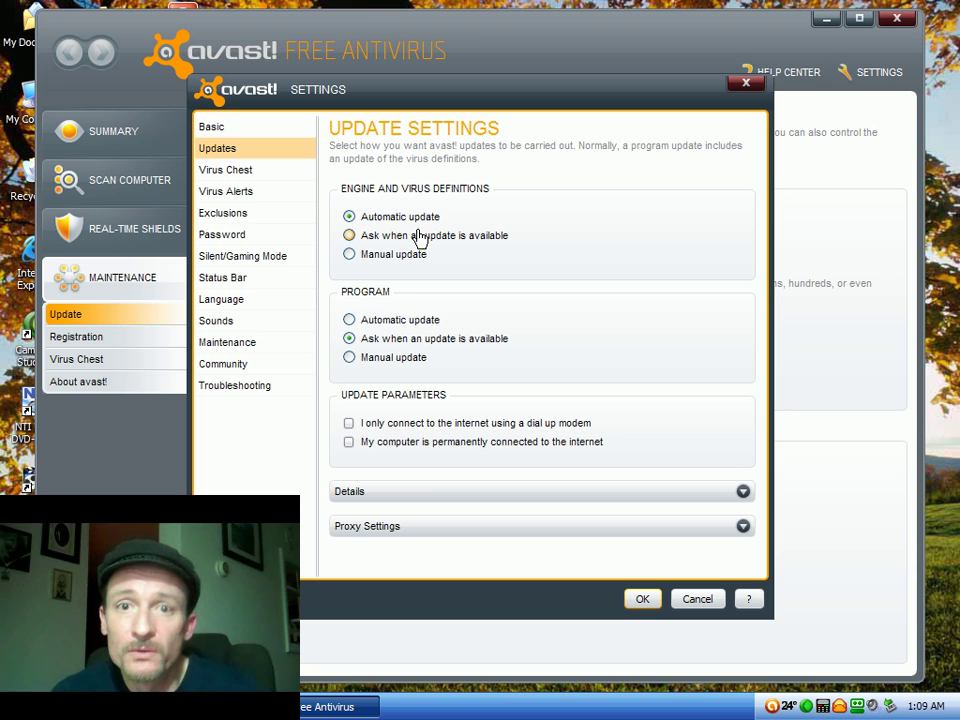
left_click(349, 322)
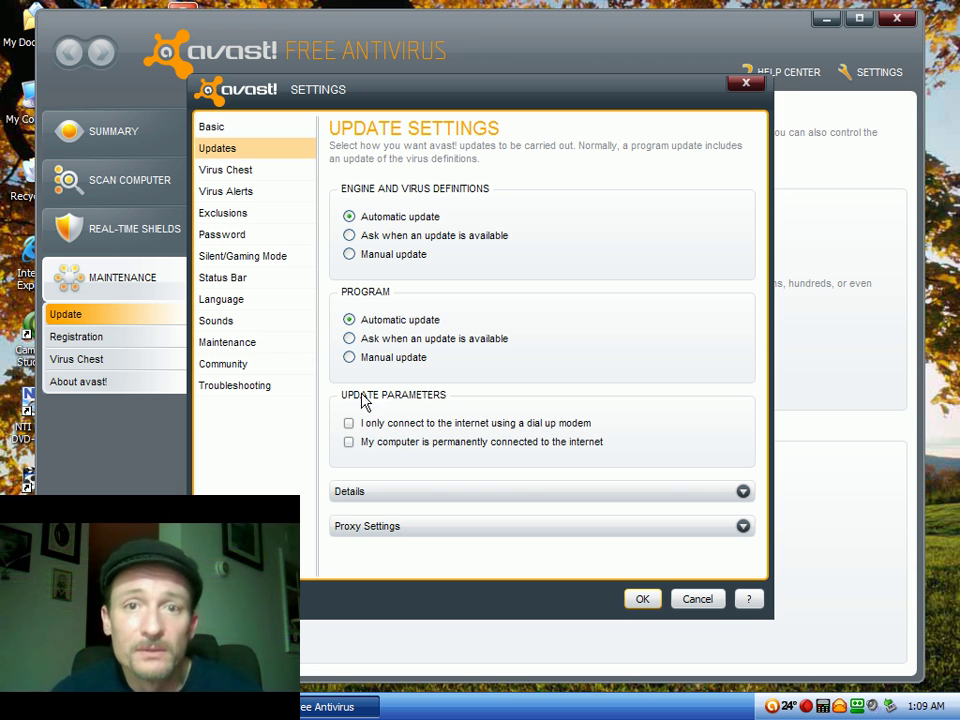
left_click(349, 442)
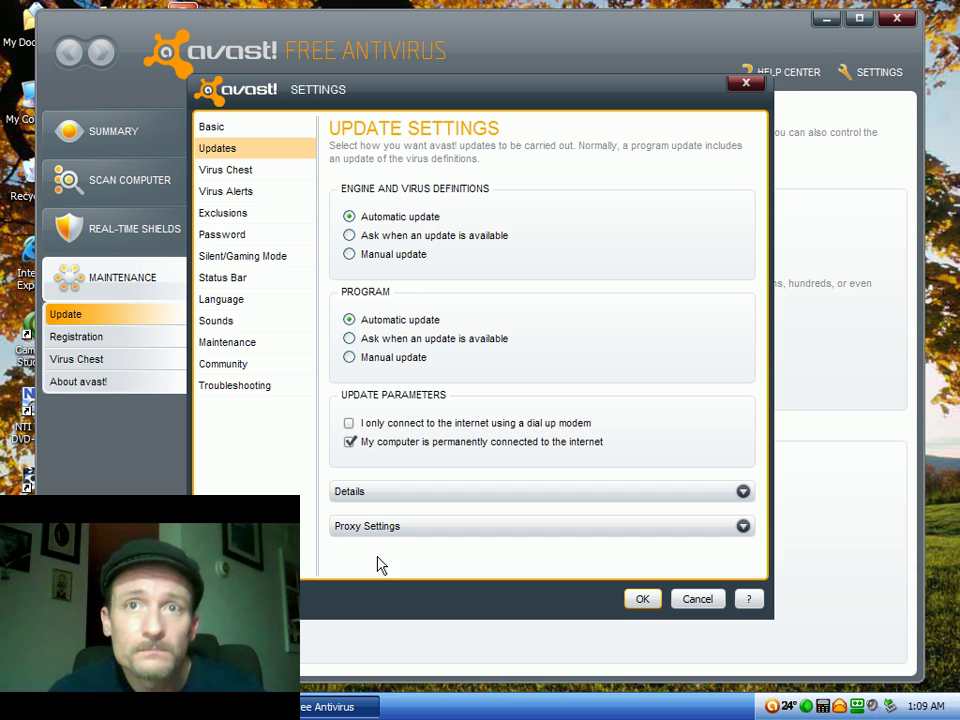
Enable the Silent/Gaming Mode checkbox in the Silent/Gaming Mode settings.
left_click(230, 262)
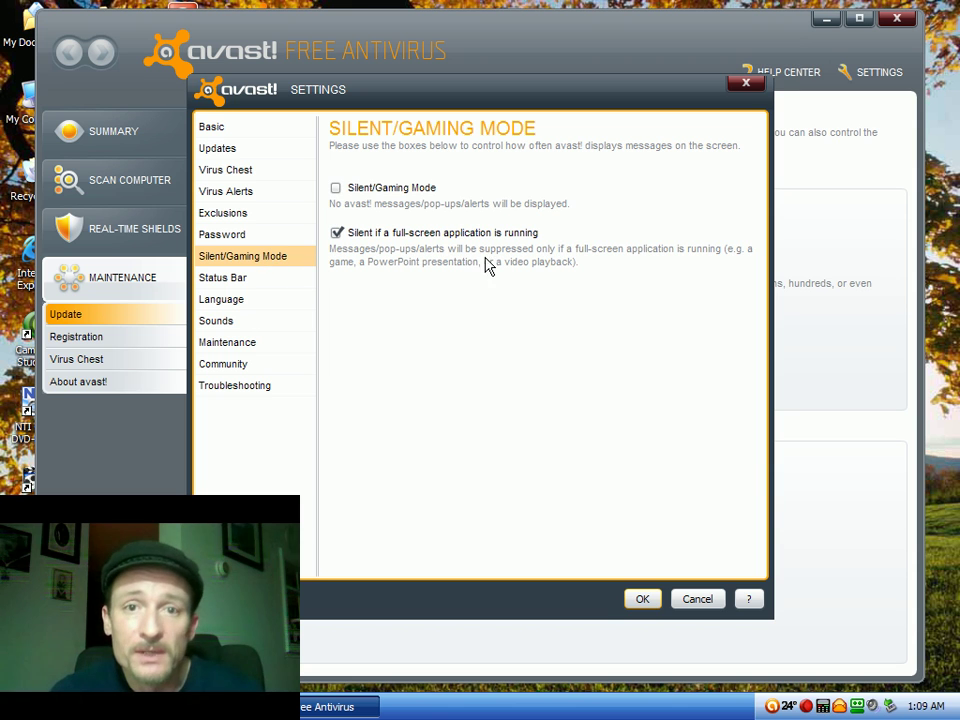
left_click(337, 196)
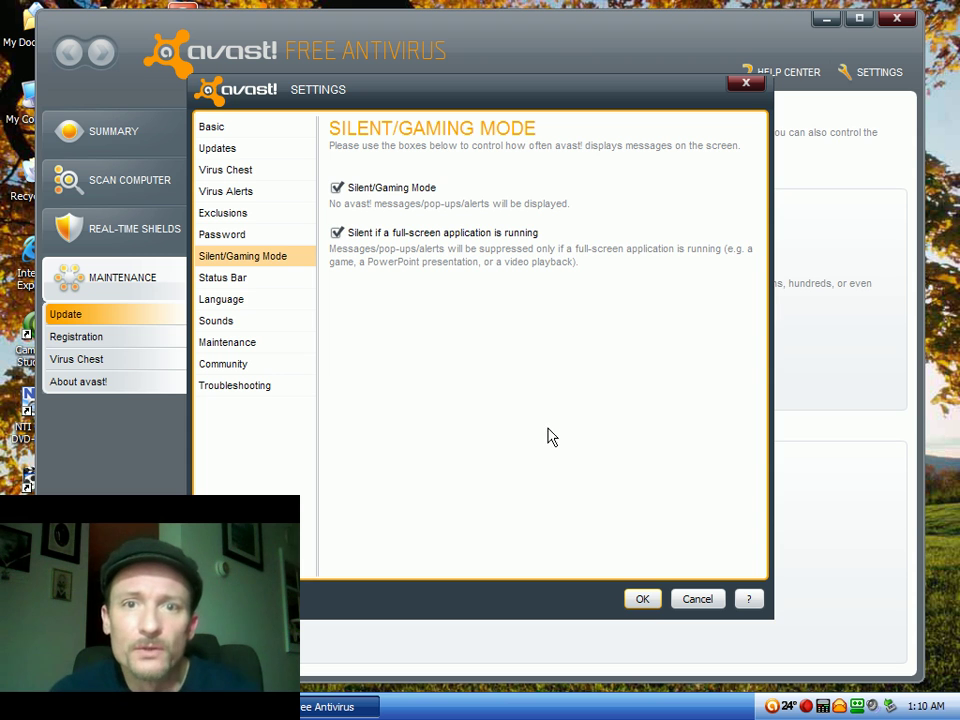
Confirm the settings with OK and go to the Scan Computer section.
left_click(642, 600)
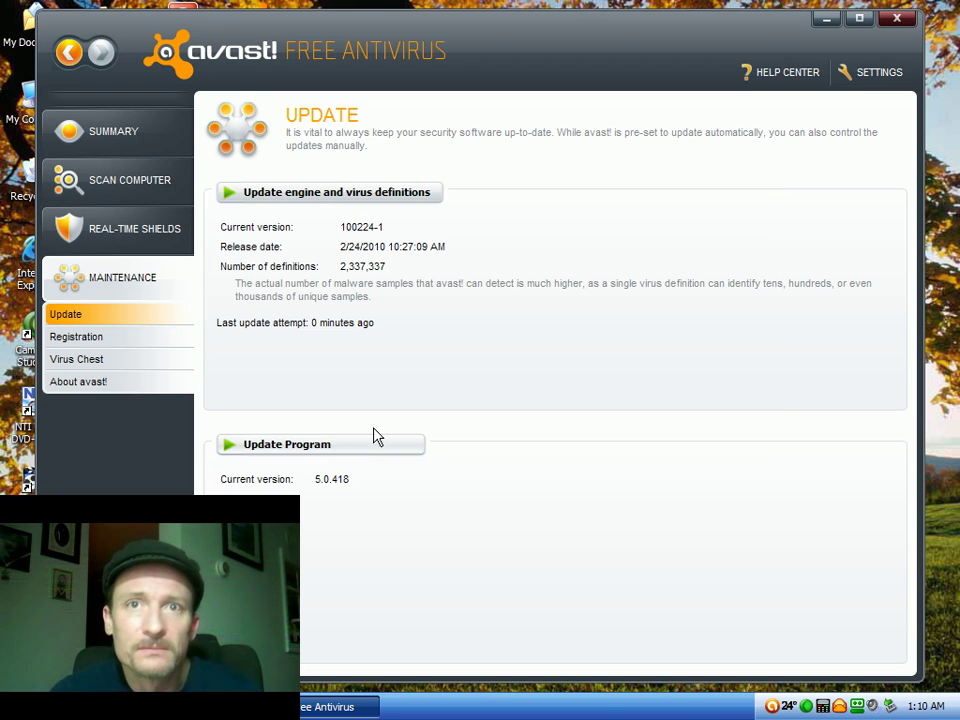
left_click(119, 188)
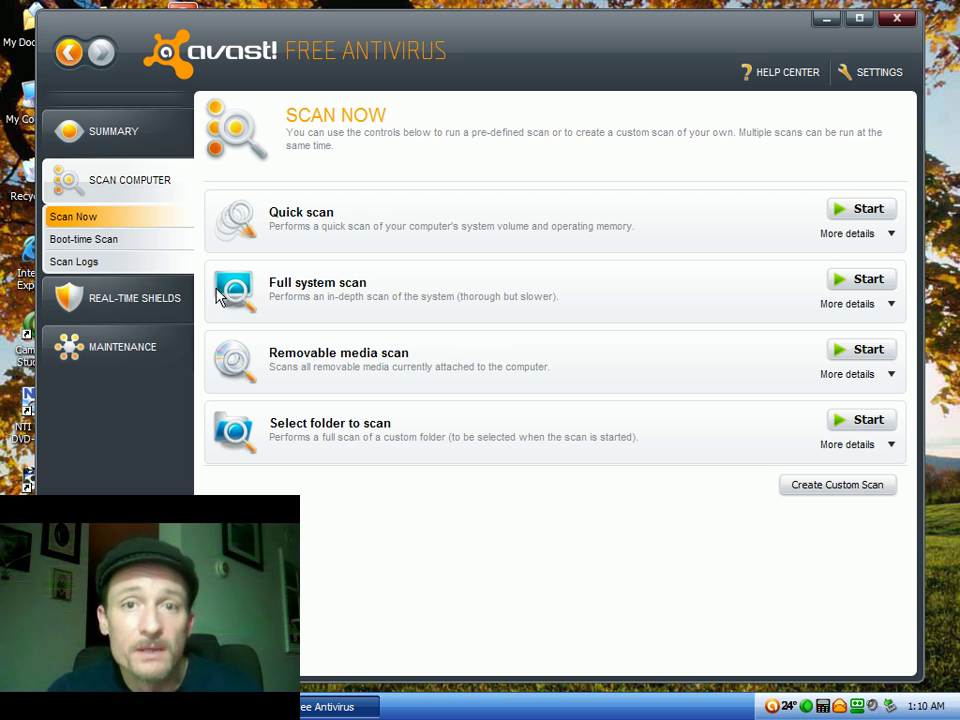
Add System drive as the area for a boot-time scan.
left_click(91, 242)
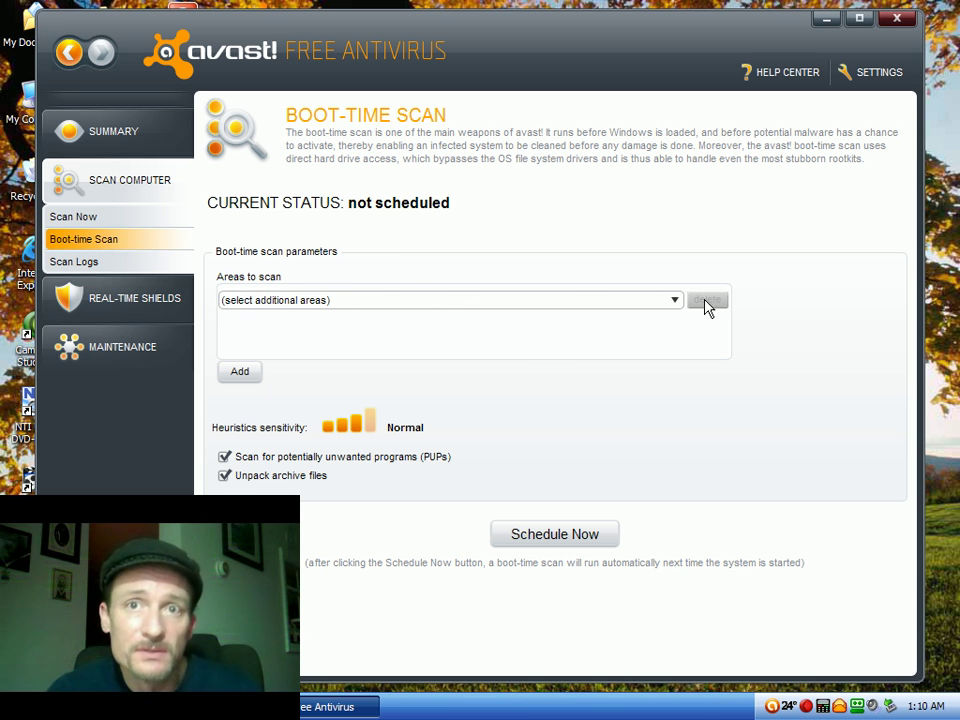
left_click(676, 303)
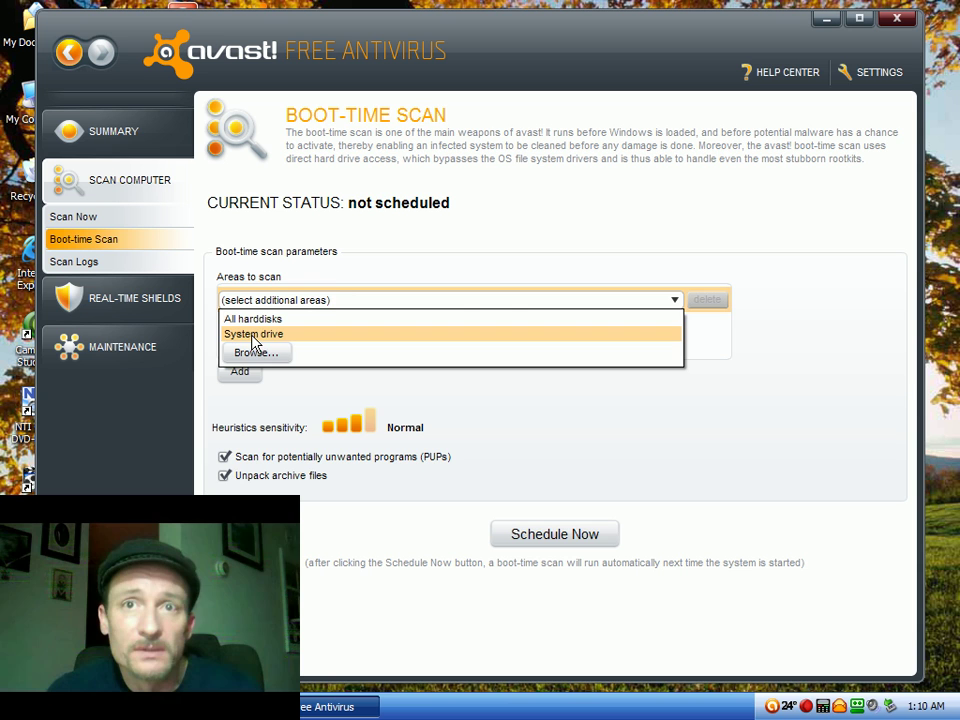
left_click(252, 337)
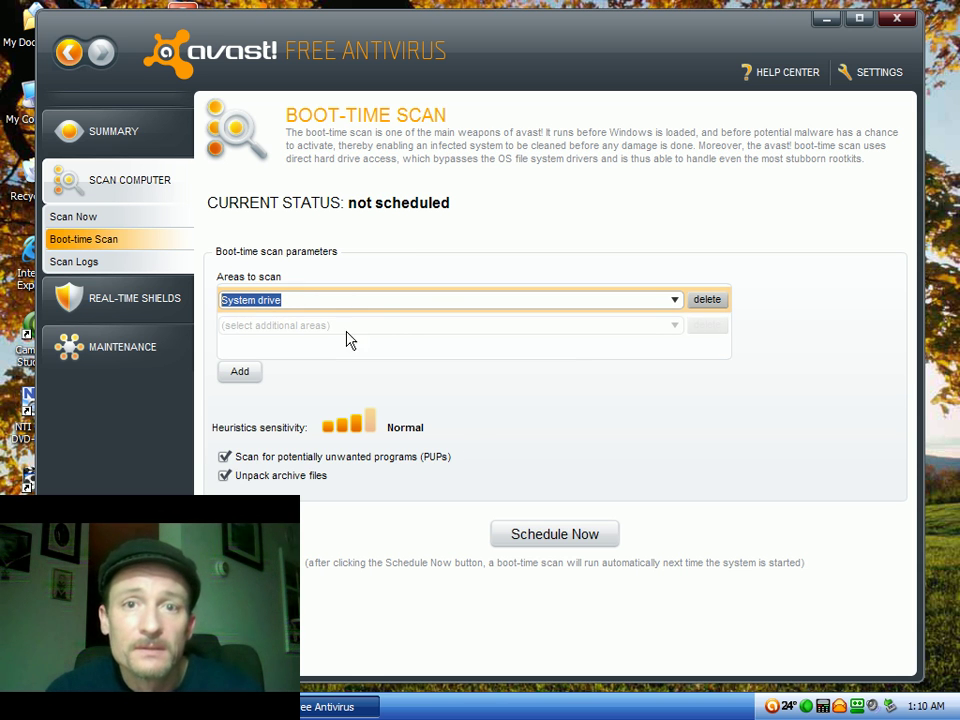
left_click(246, 379)
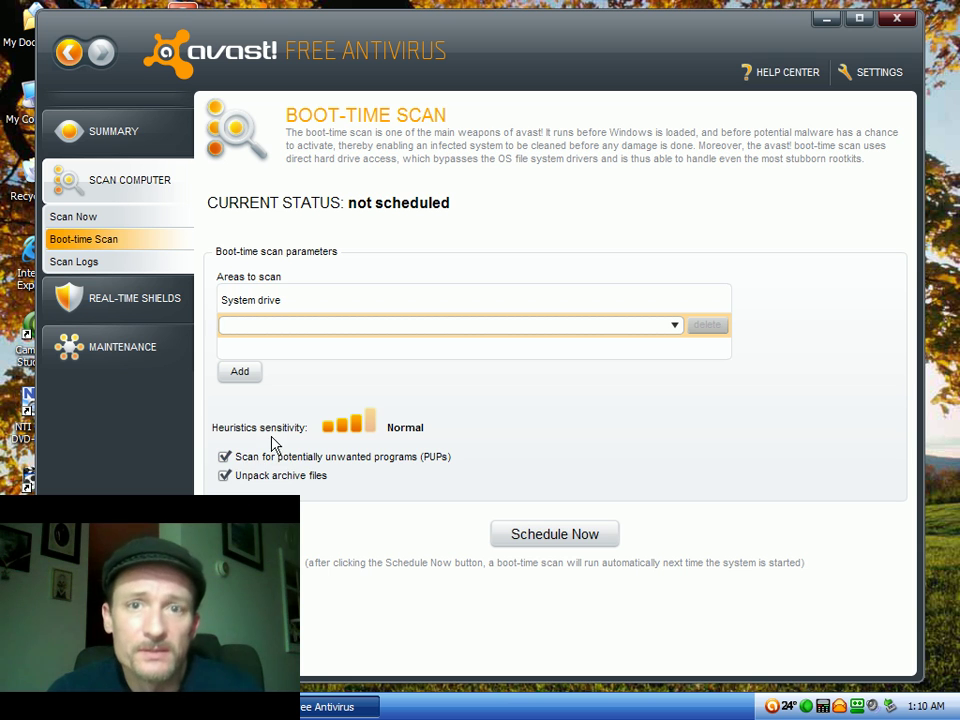
Set heuristics sensitivity to High and schedule the boot-time scan for next boot.
left_click(369, 429)
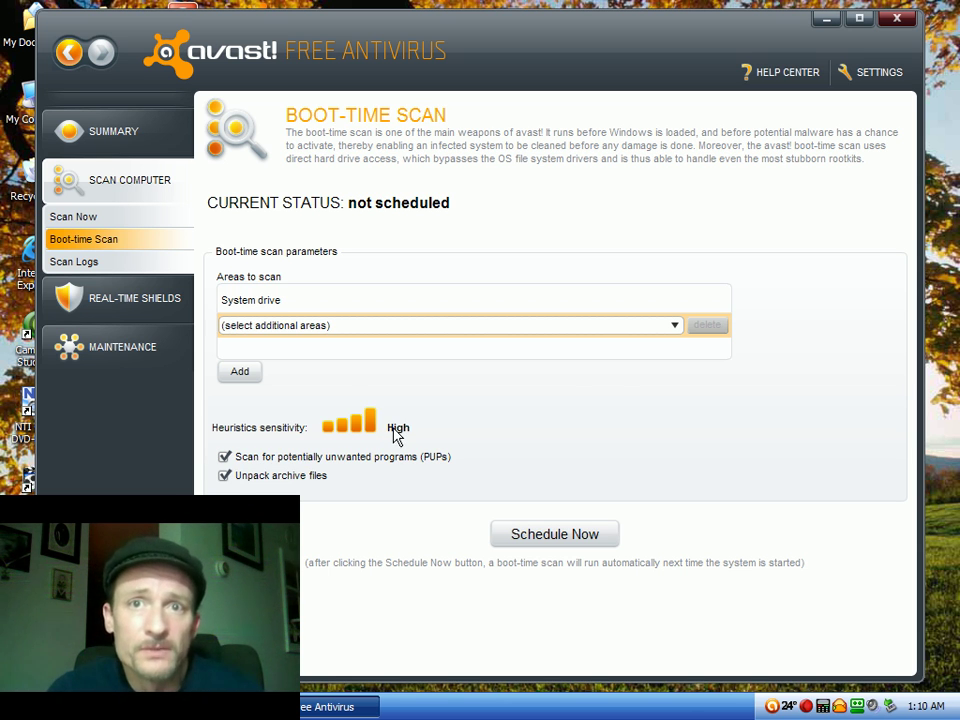
left_click(256, 300)
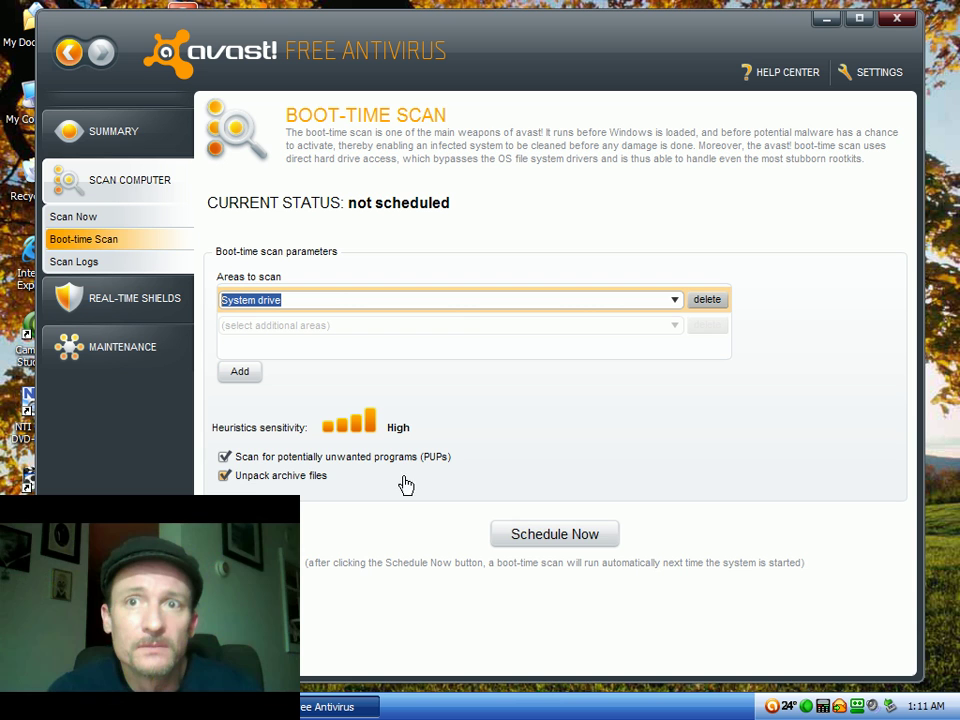
left_click(550, 539)
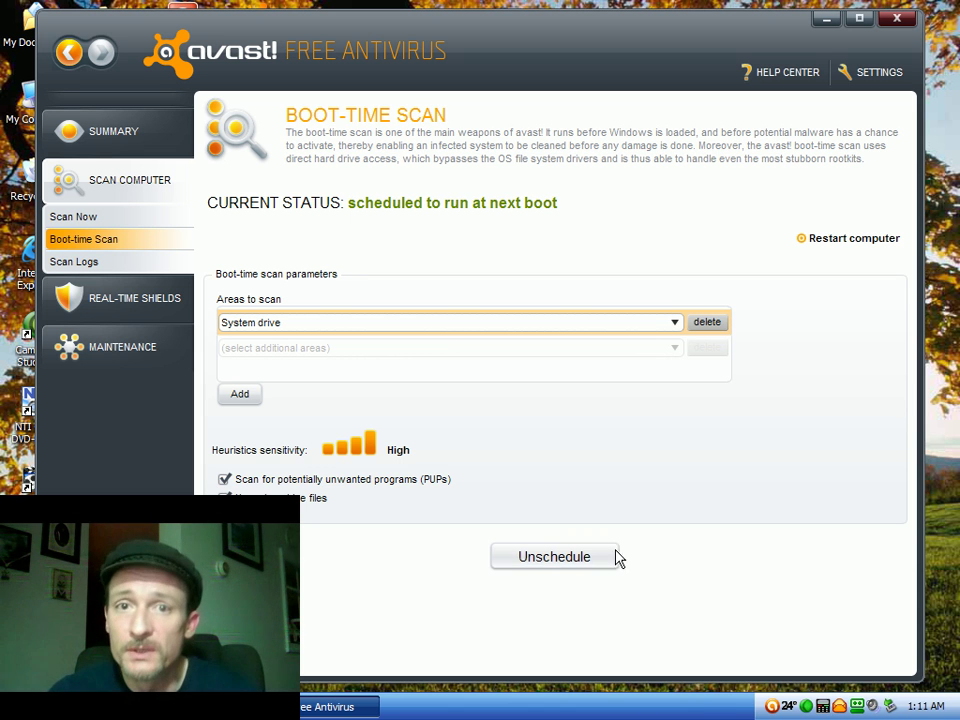
Unschedule the boot-time scan and close the avast! window.
left_click(541, 563)
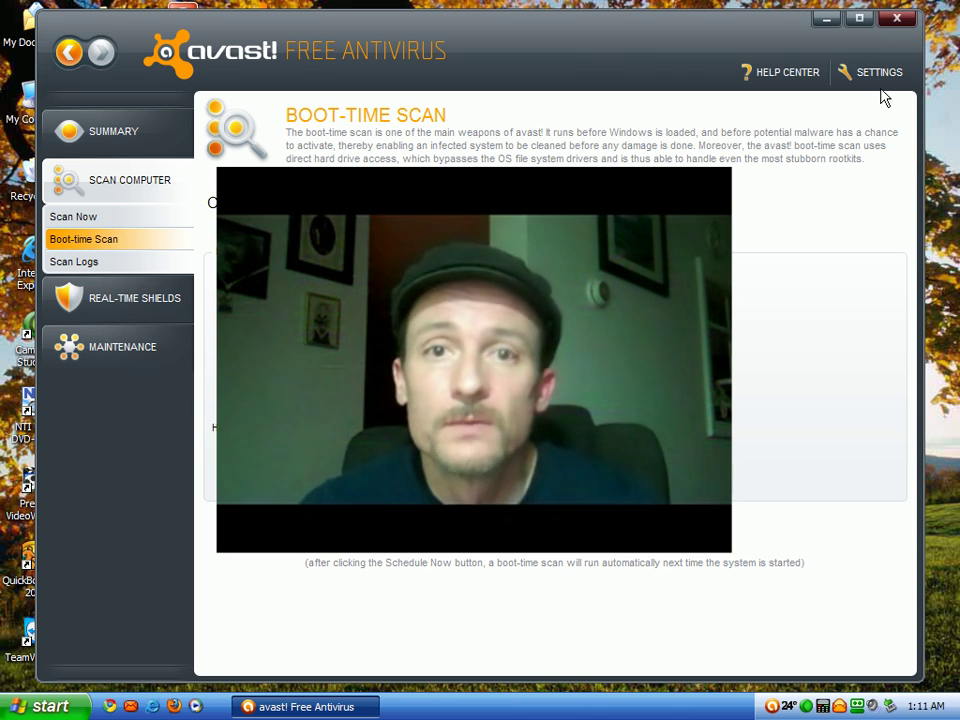
left_click(897, 22)
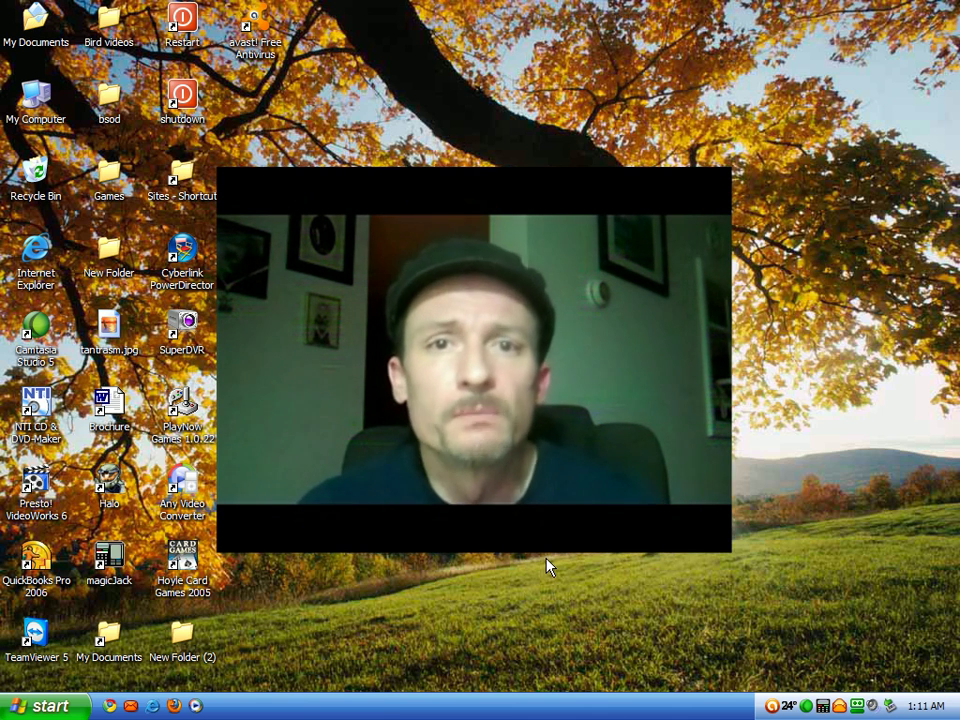